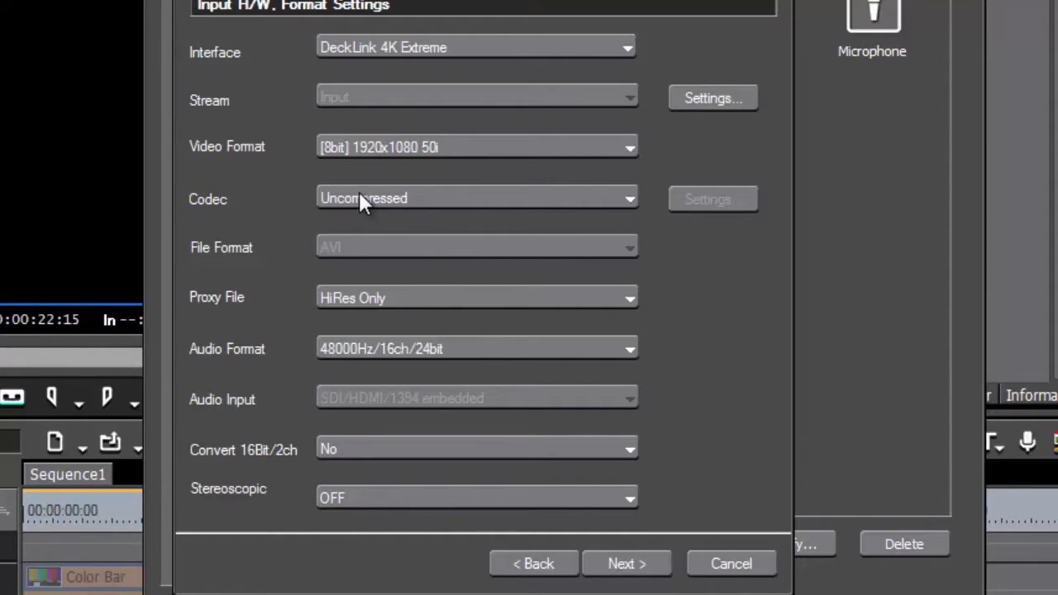
Set the capture codec to Grass Valley HQ at [8bit] 1920x1080 50i and open its codec settings
left_click(628, 202)
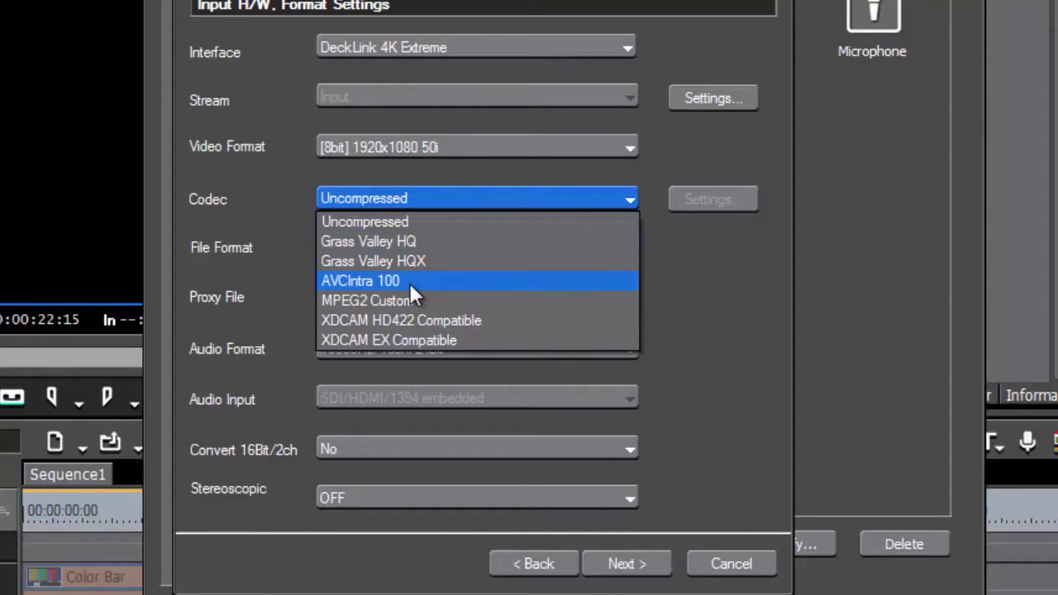
left_click(404, 245)
left_click(449, 148)
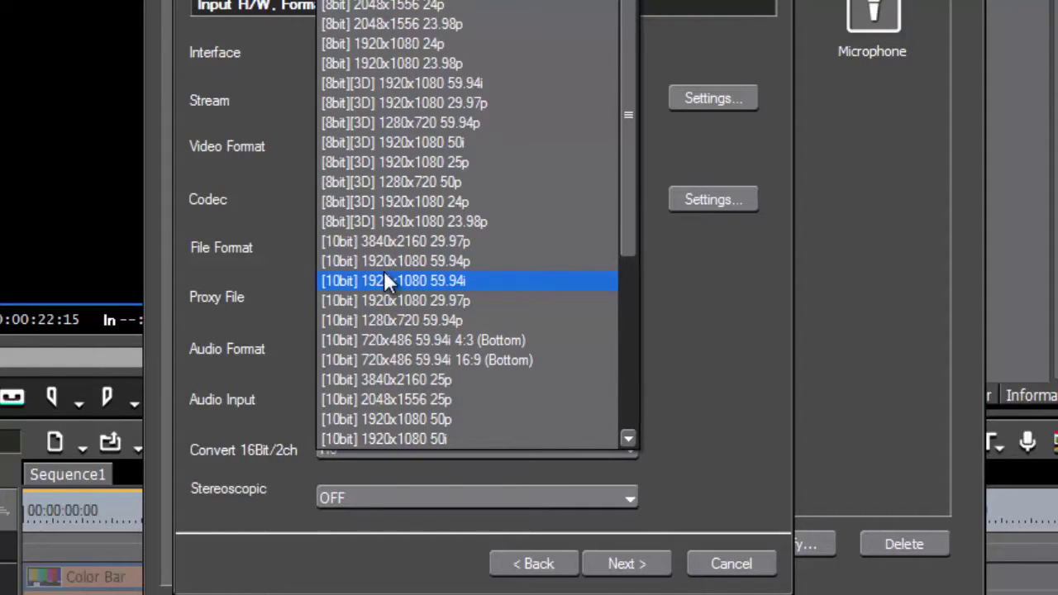
left_click(673, 153)
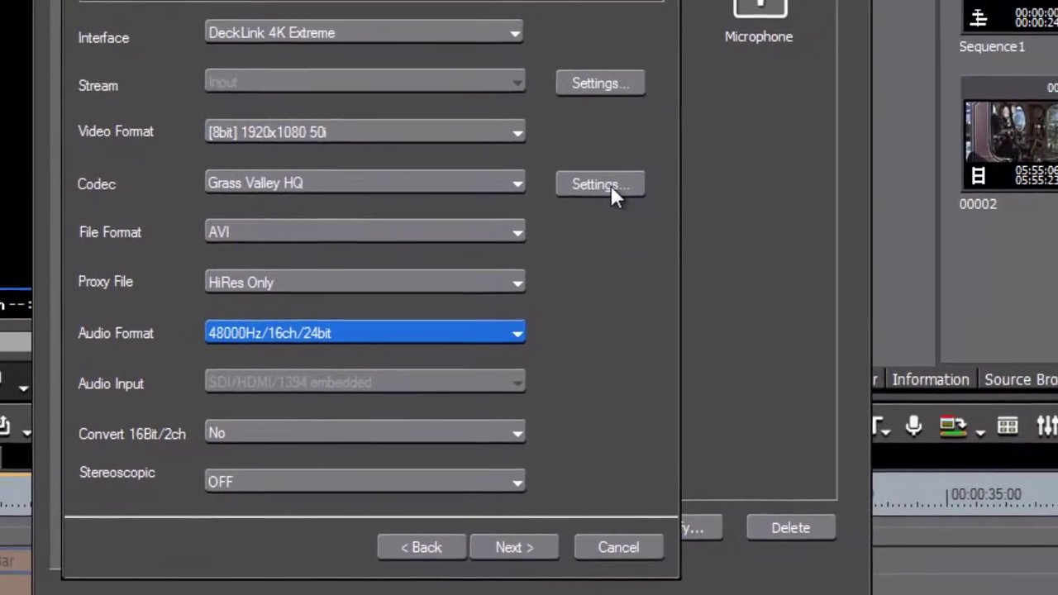
left_click(611, 185)
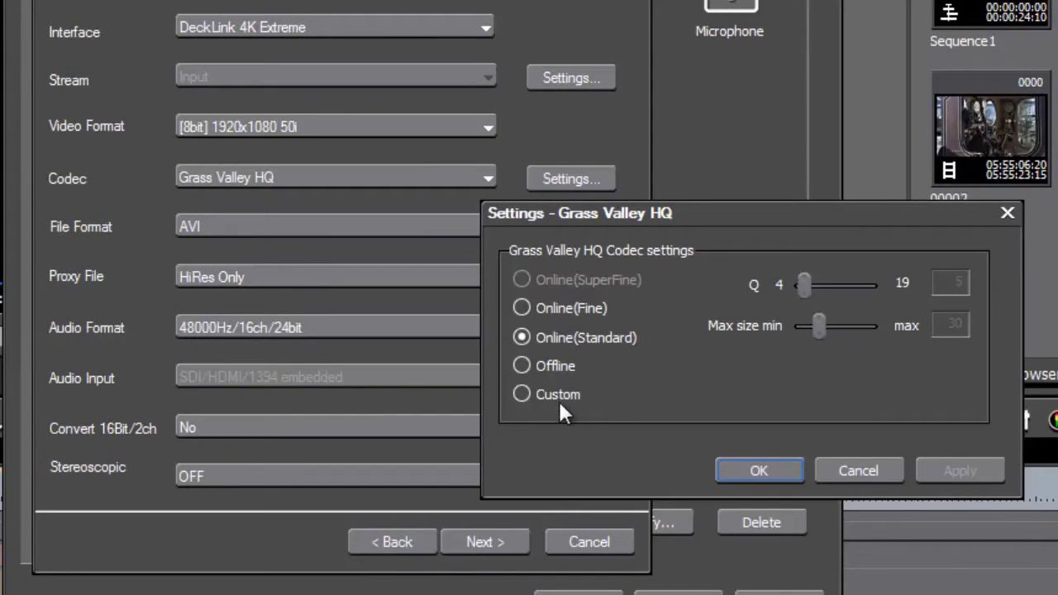
Compare the Offline, Online(Standard) and Custom presets, then settle on Online(Fine) quality and confirm
left_click(522, 366)
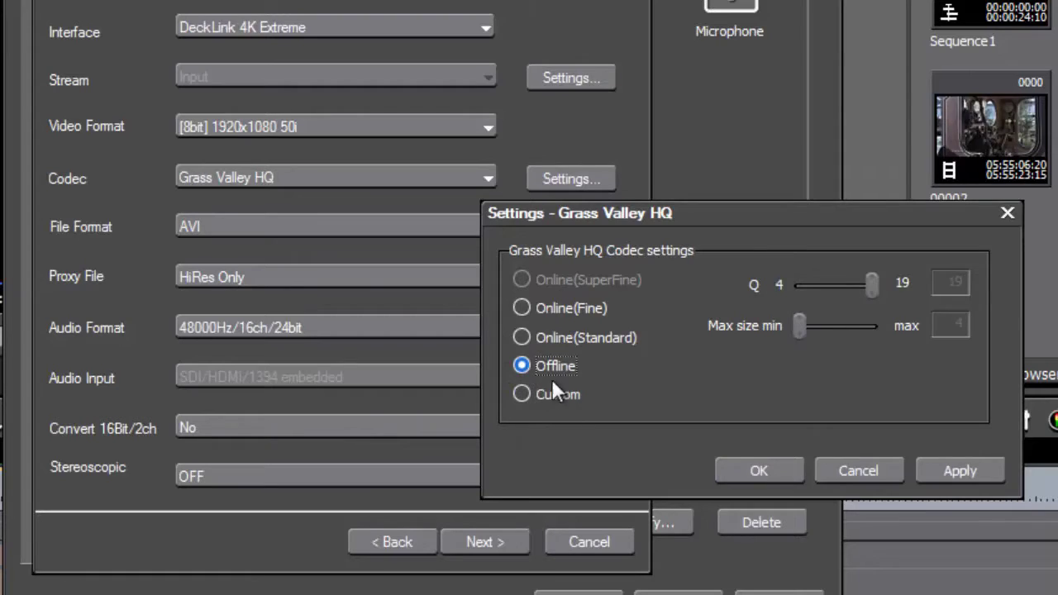
left_click(563, 338)
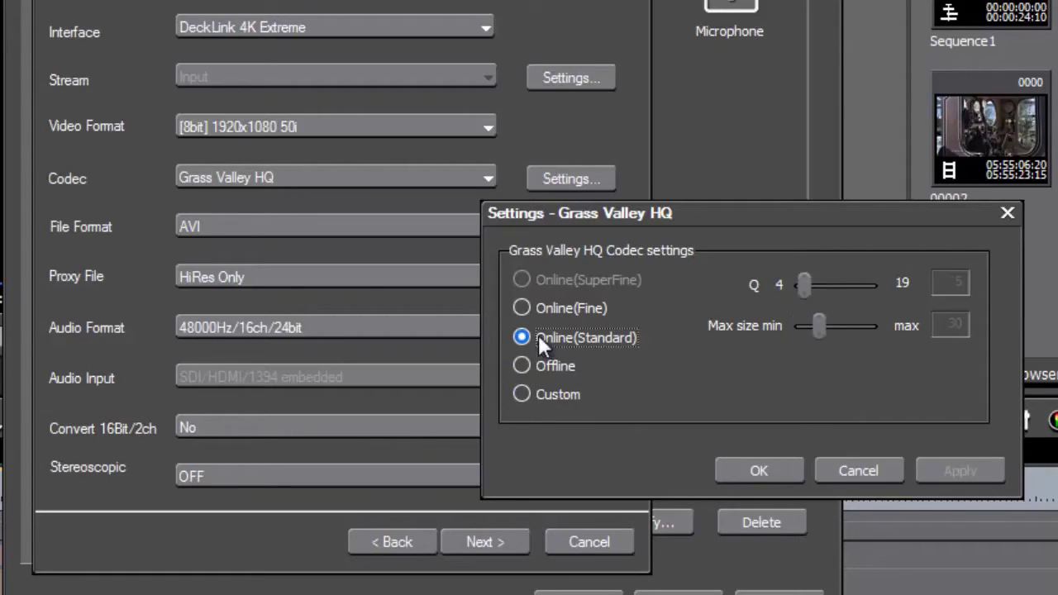
left_click(552, 308)
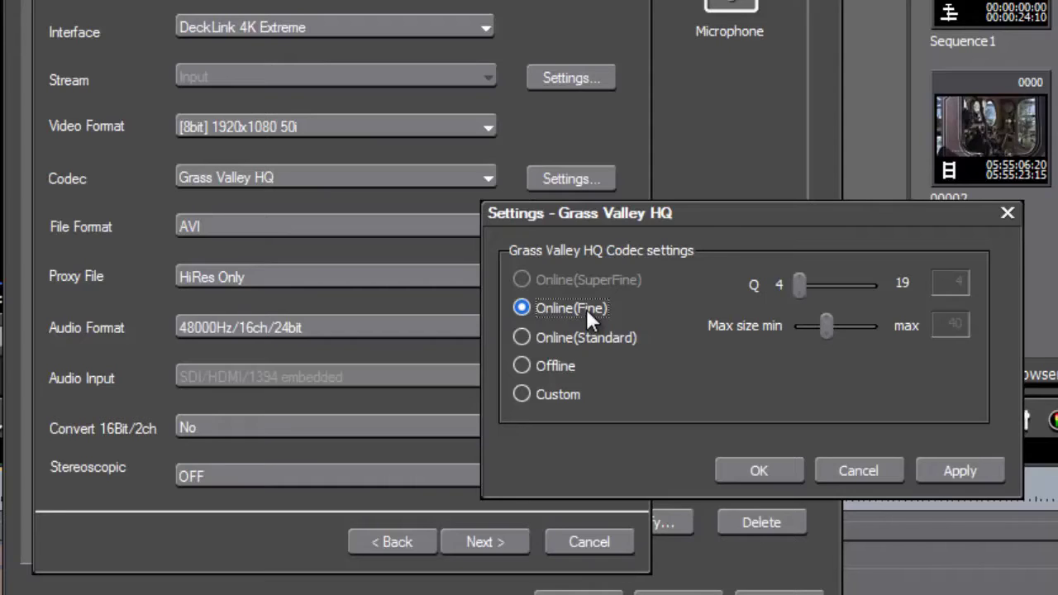
left_click(558, 398)
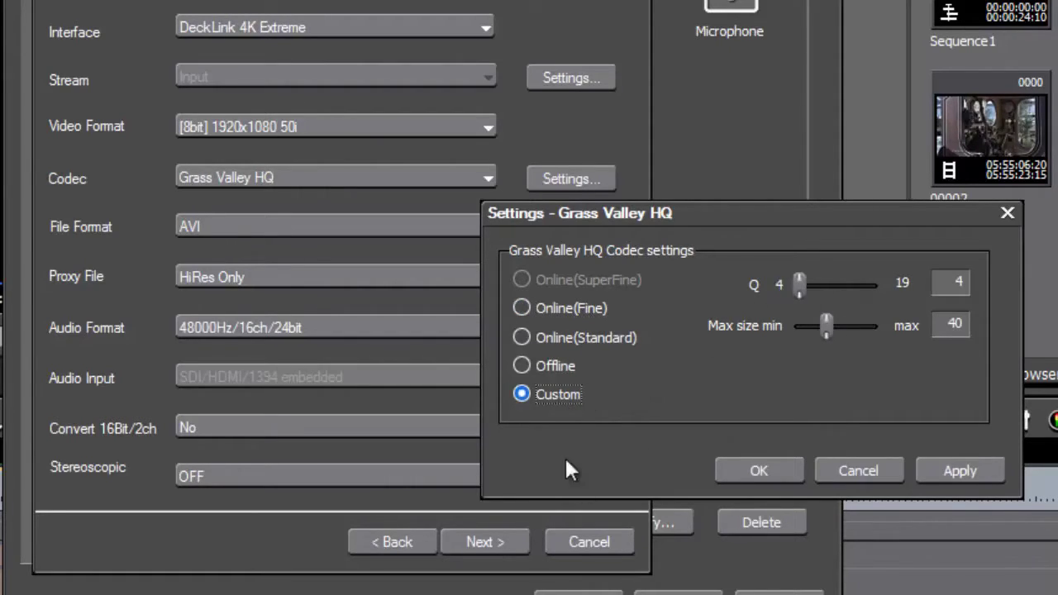
left_click(551, 309)
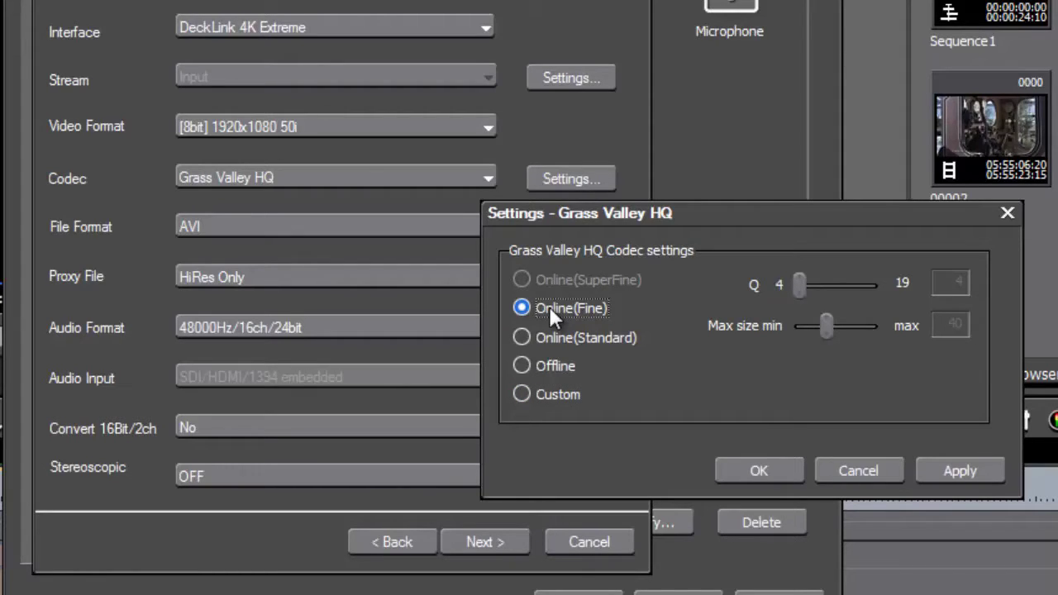
left_click(731, 470)
left_click(334, 177)
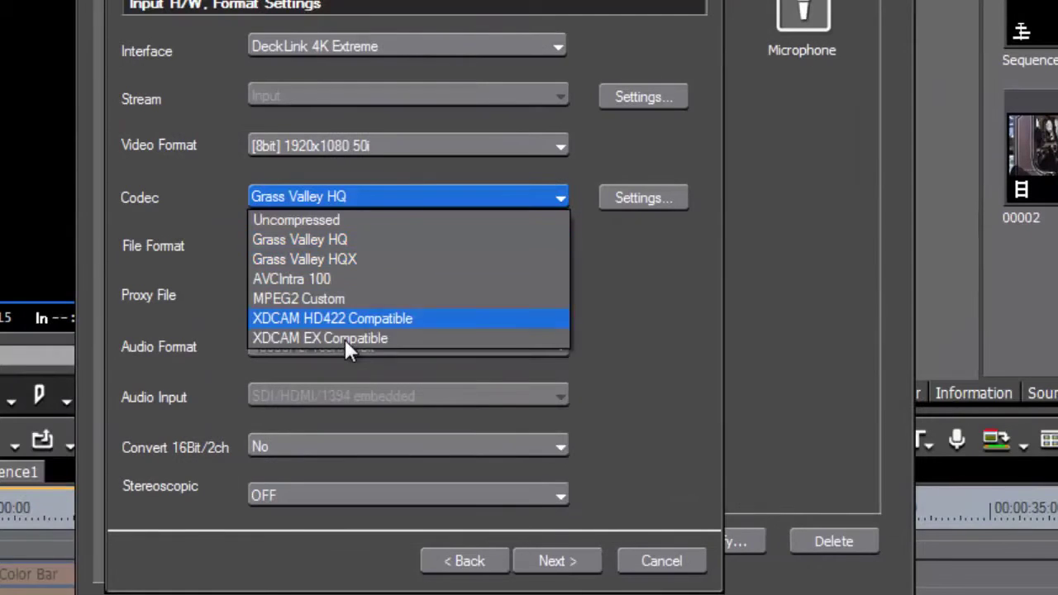
Keep Grass Valley HQ as the codec and AVI as the file format
left_click(354, 241)
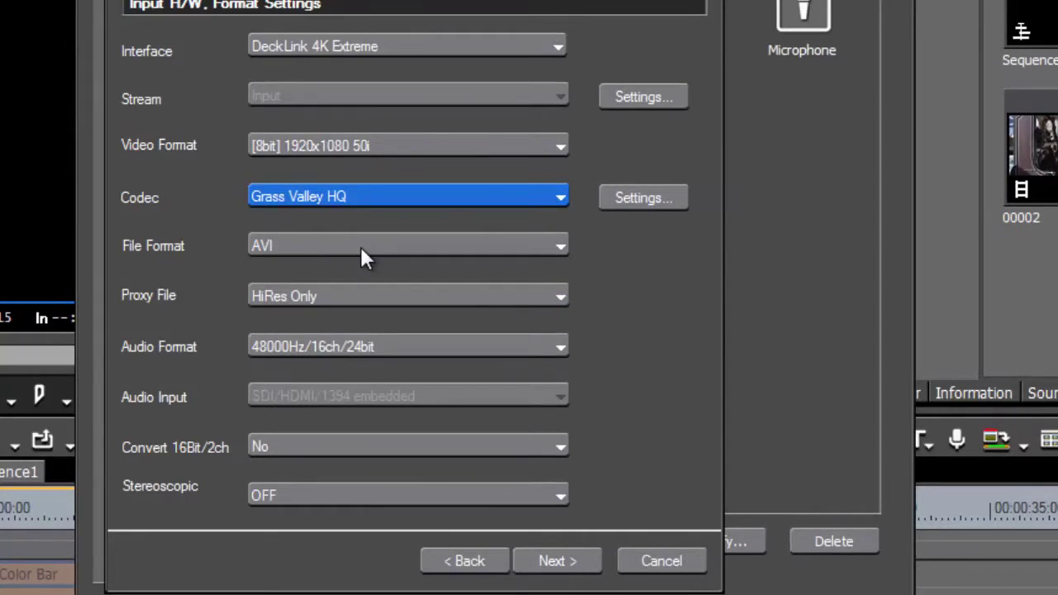
left_click(361, 247)
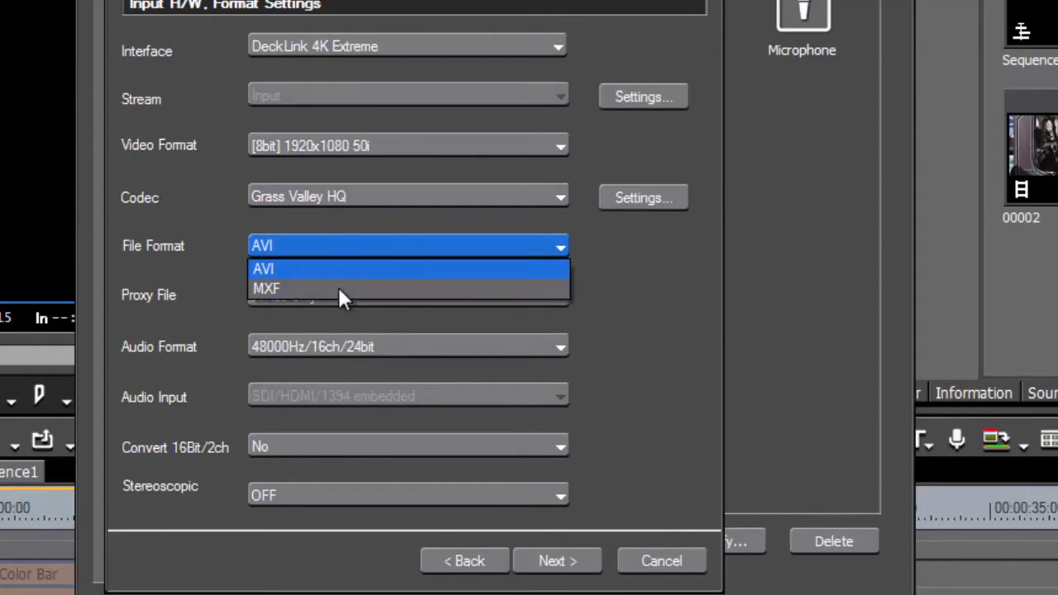
left_click(305, 273)
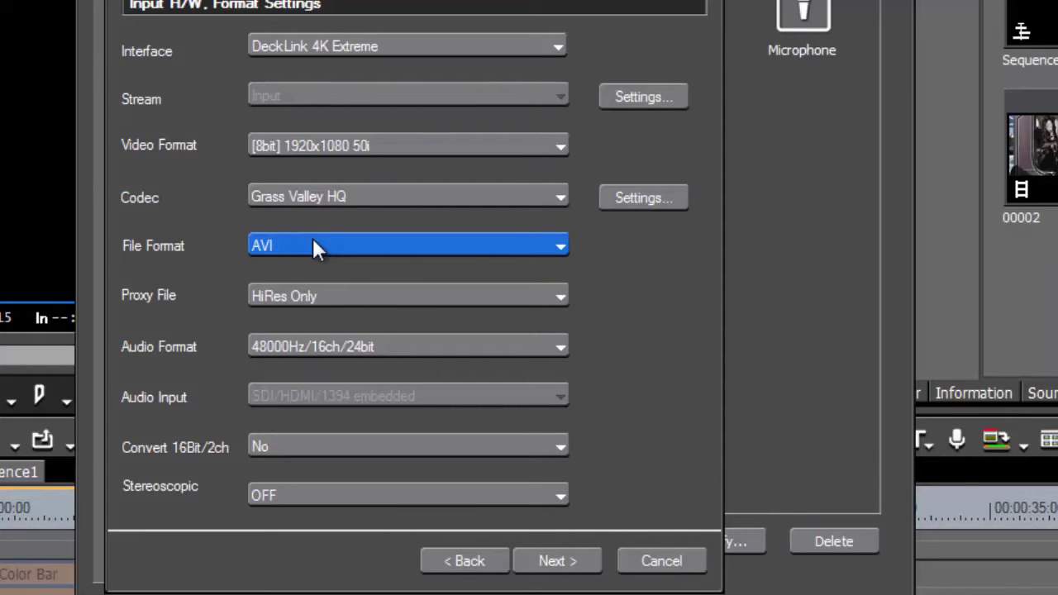
left_click(313, 238)
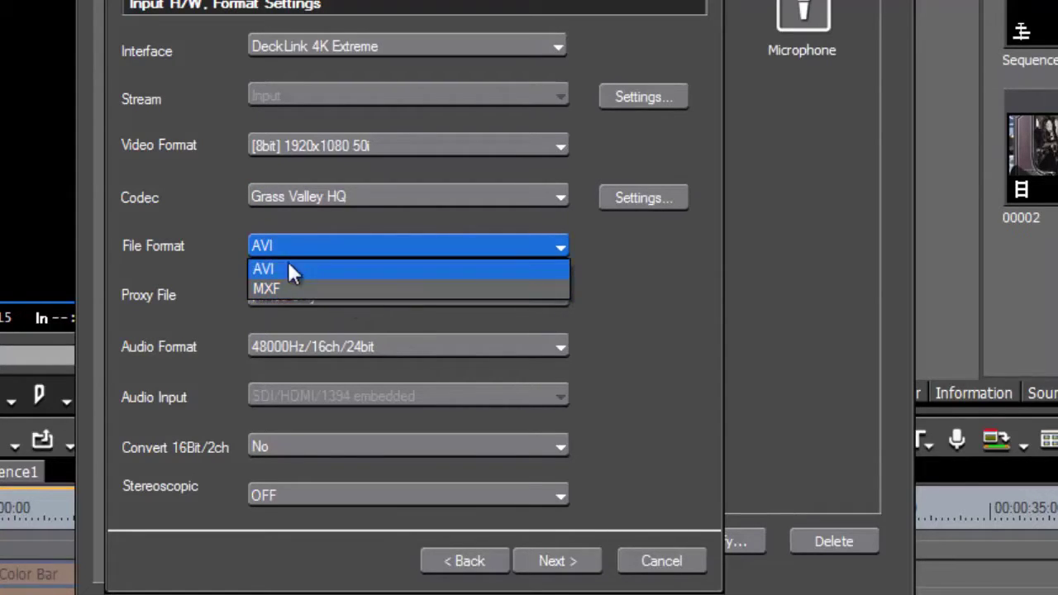
left_click(279, 242)
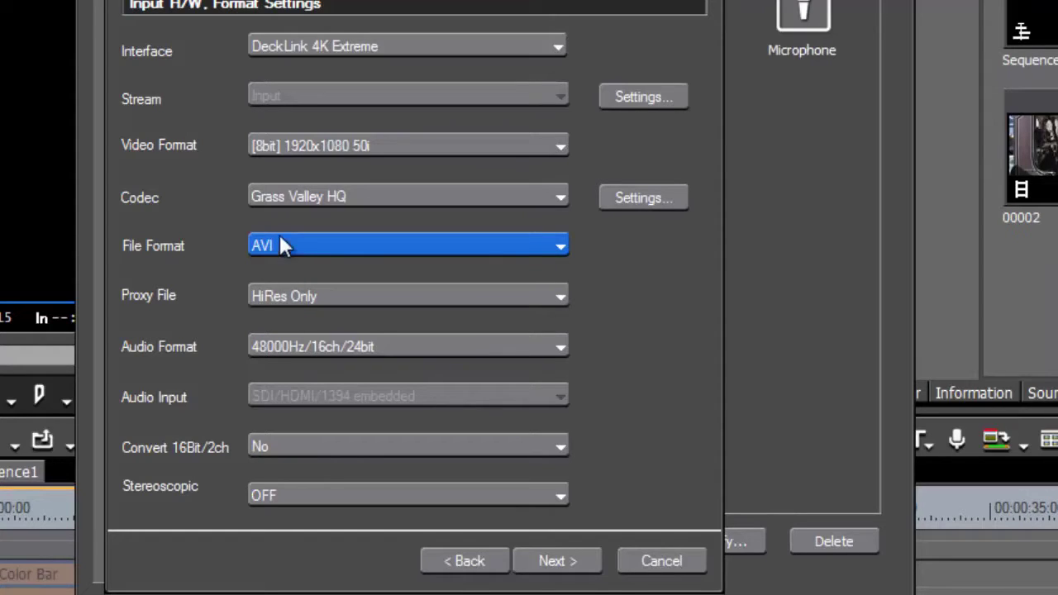
Keep Proxy File at HiRes Only so no proxy files are created
left_click(409, 299)
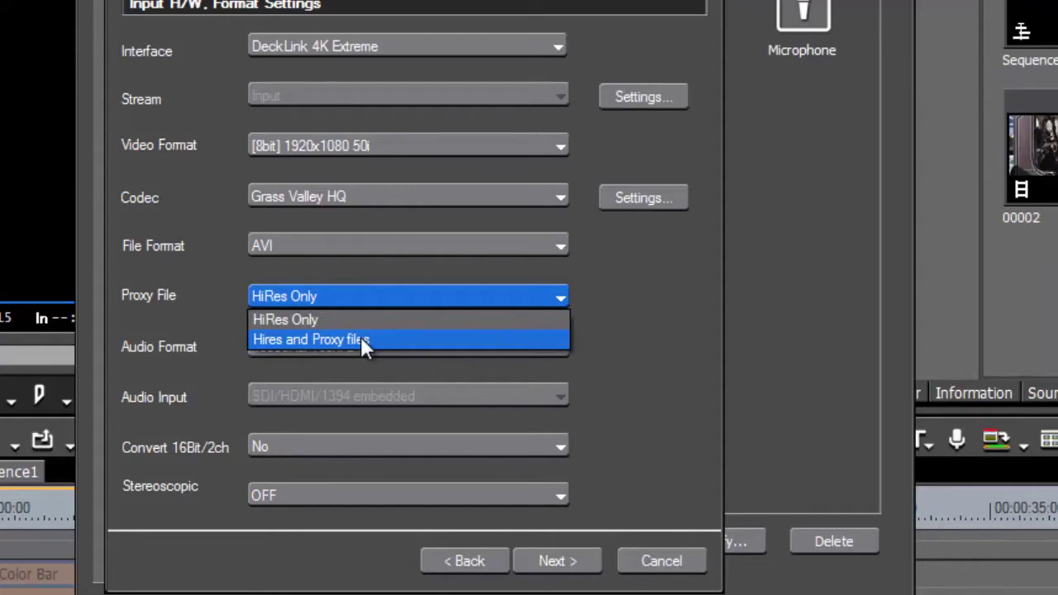
left_click(319, 324)
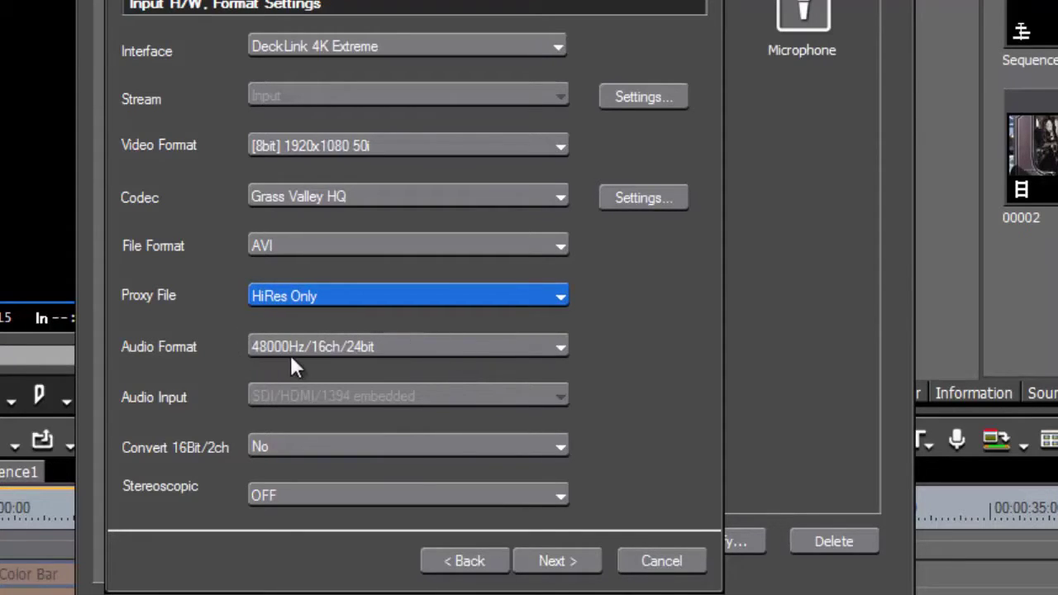
left_click(552, 352)
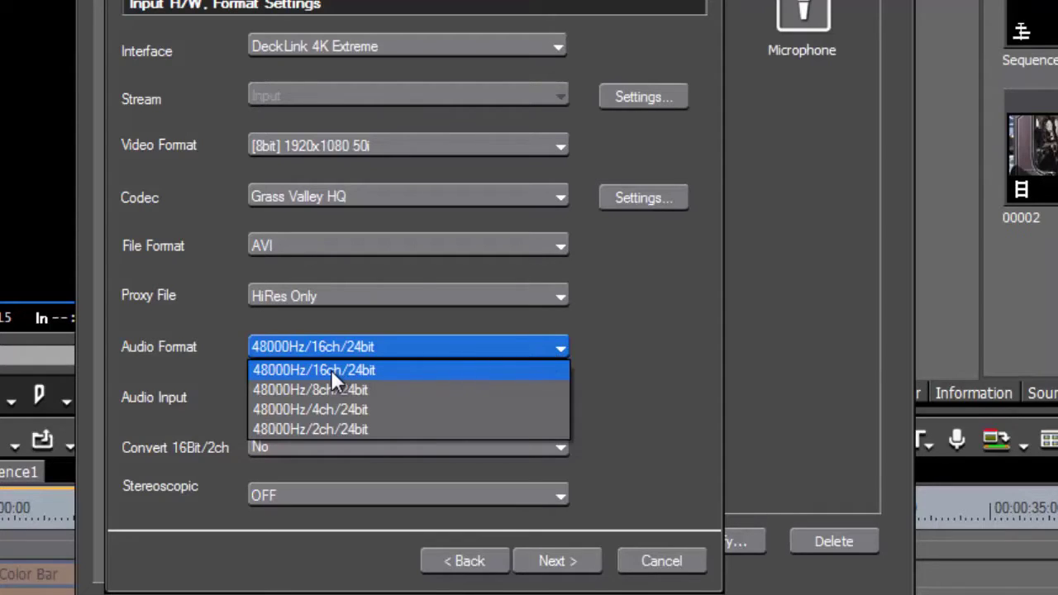
Change the audio format from 48000Hz/16ch/24bit to 48000Hz/2ch/24bit
left_click(353, 345)
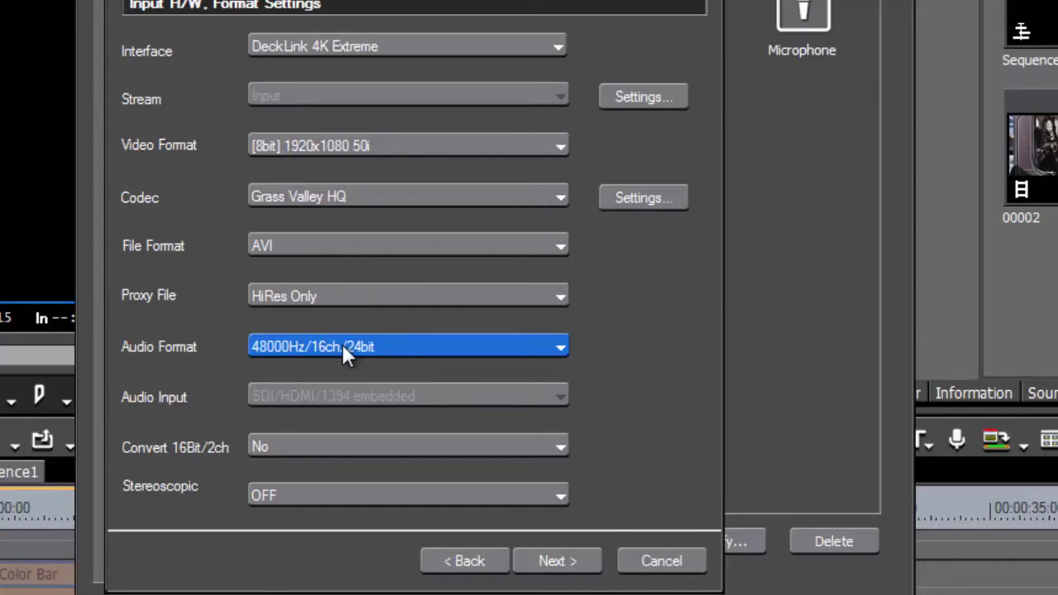
left_click(437, 347)
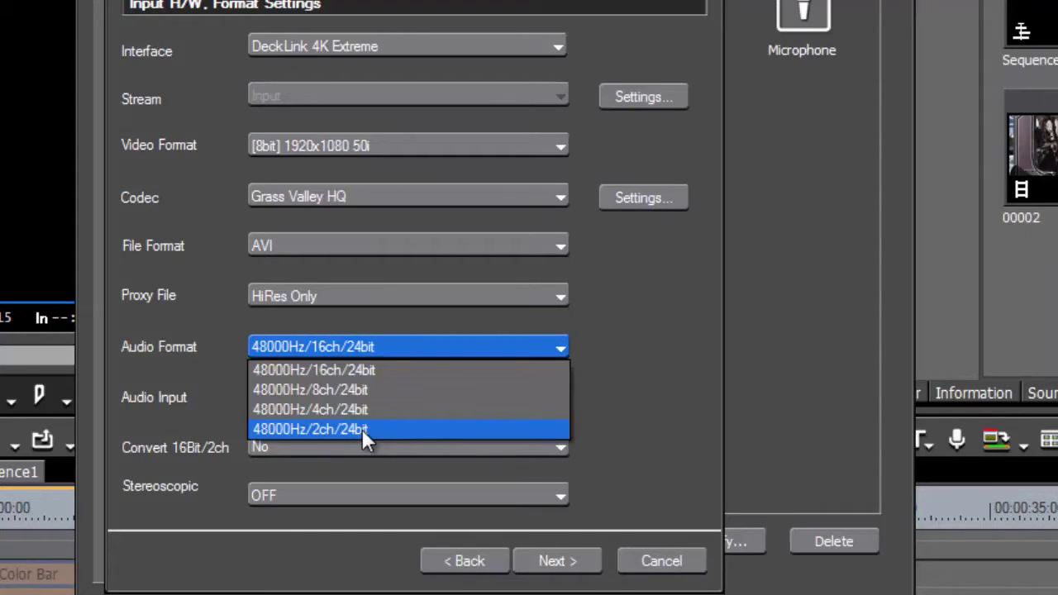
left_click(362, 428)
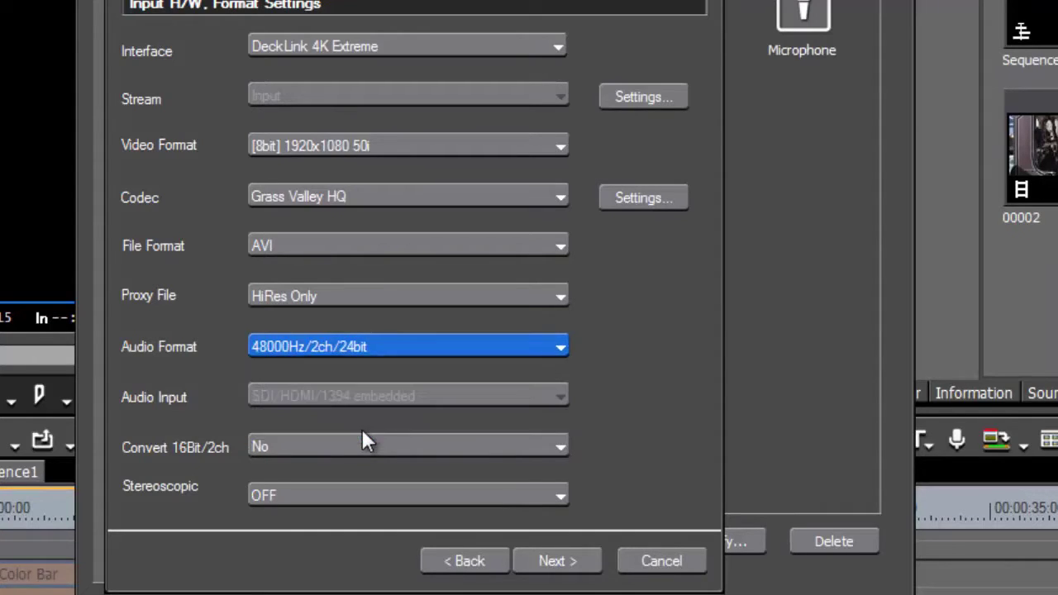
left_click(356, 347)
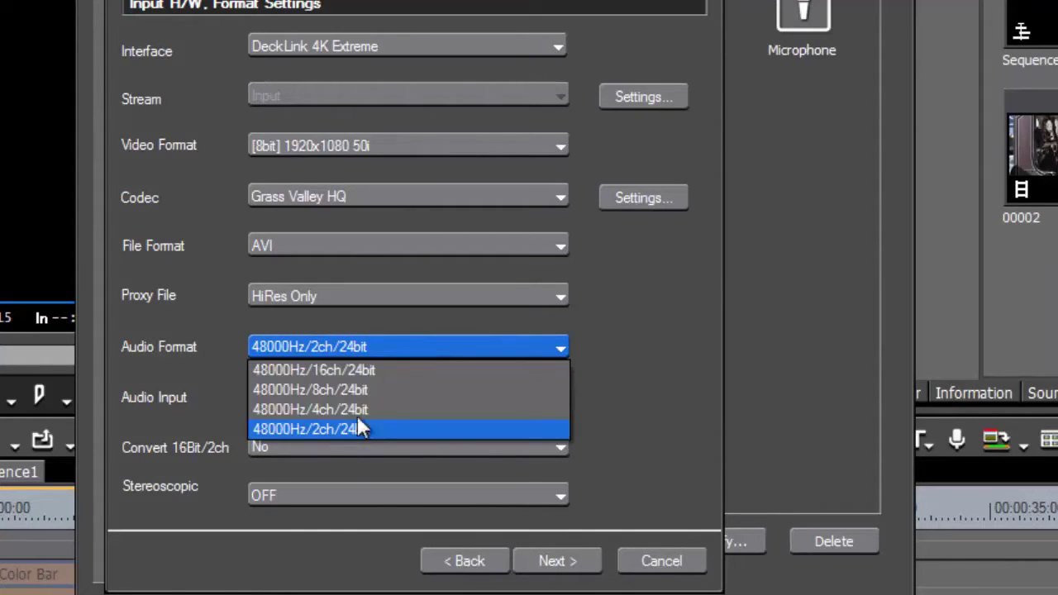
left_click(314, 429)
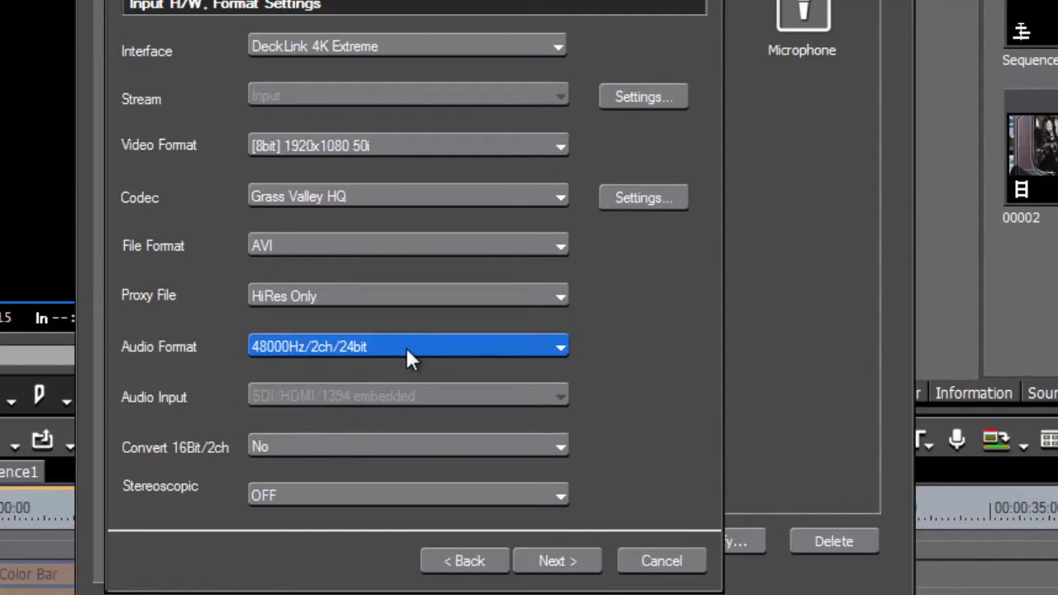
left_click(533, 351)
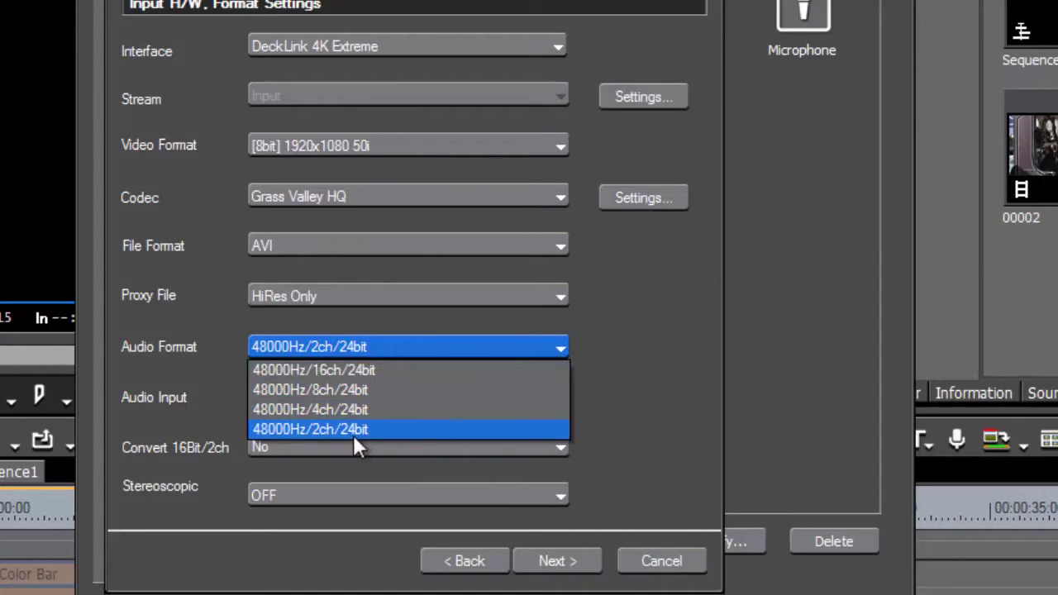
left_click(388, 426)
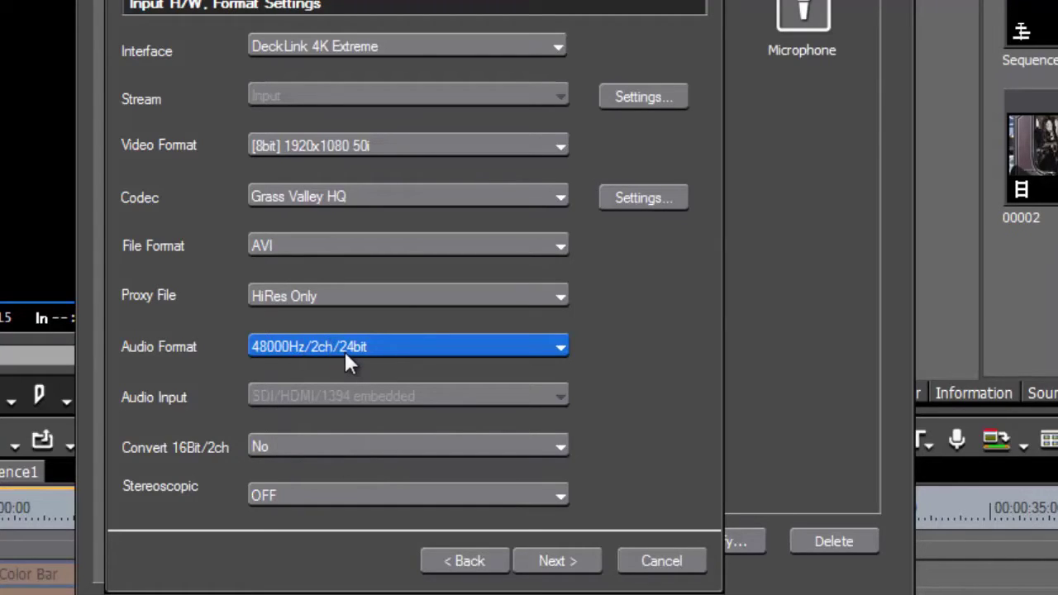
left_click(383, 347)
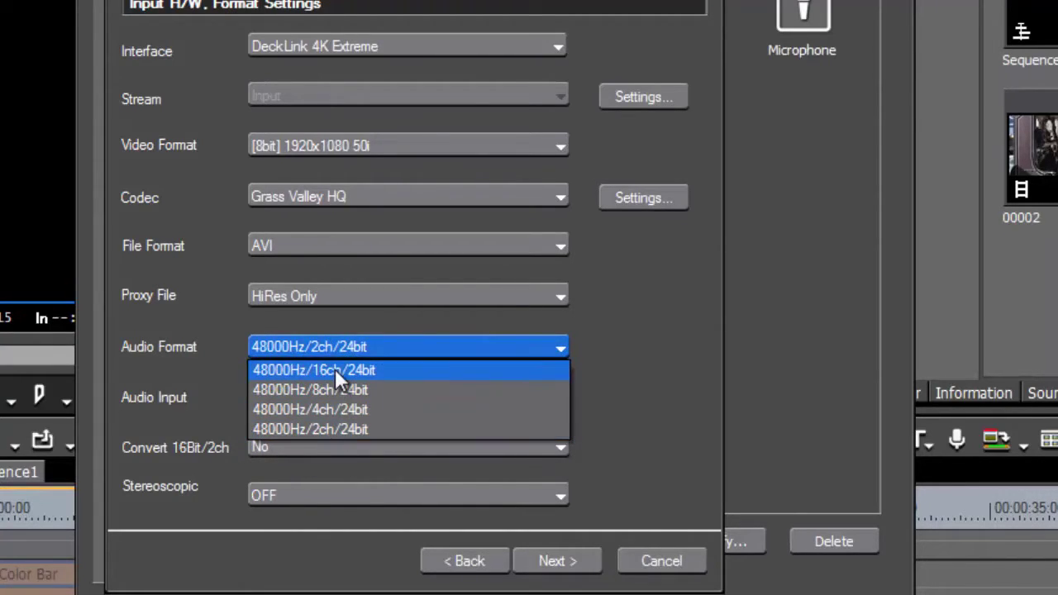
left_click(336, 369)
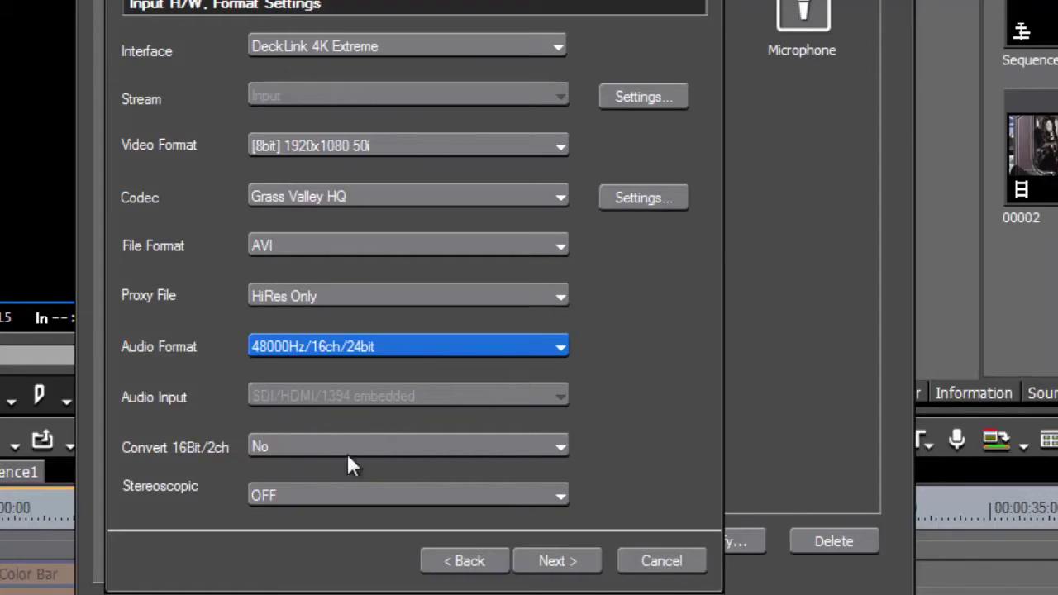
left_click(378, 348)
Confirm 48000Hz/2ch/24bit audio, leave Stereoscopic OFF, and proceed to Output H/W Format Settings
left_click(338, 431)
left_click(401, 496)
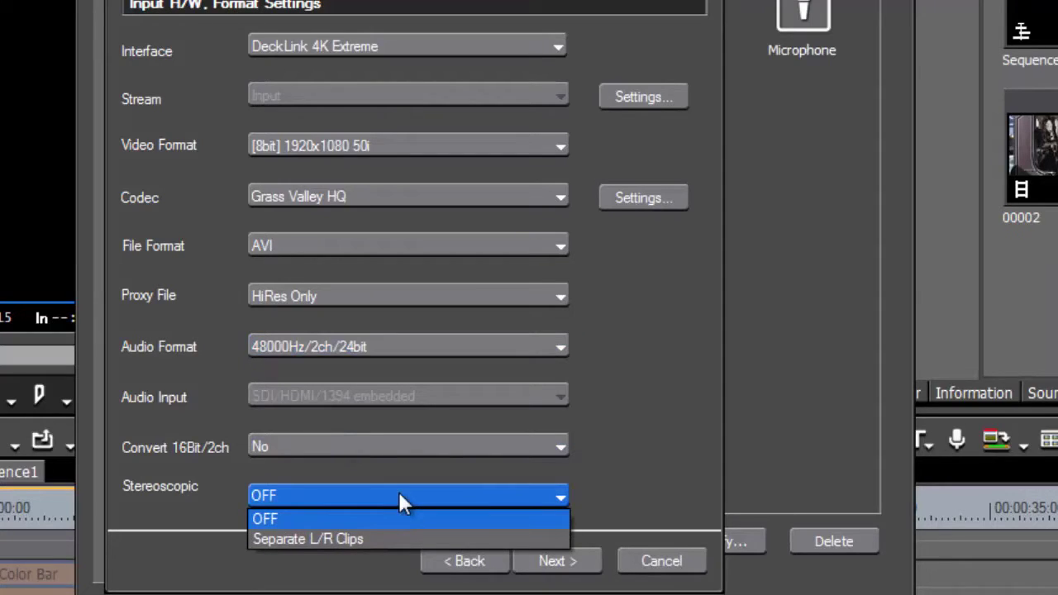
left_click(433, 521)
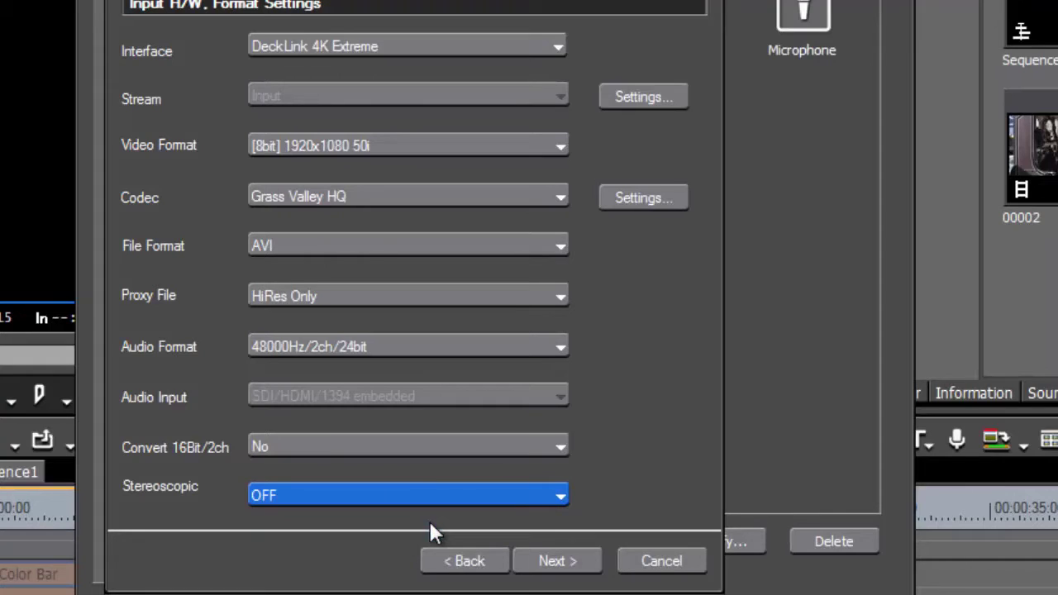
key("shift+Tab")
key("shift+Tab")
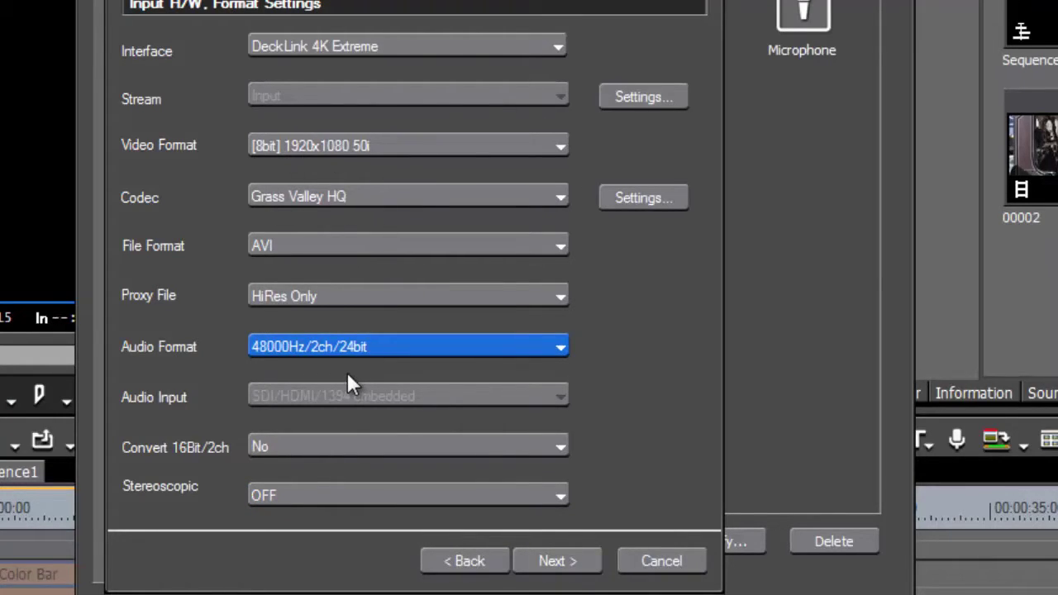
left_click(547, 562)
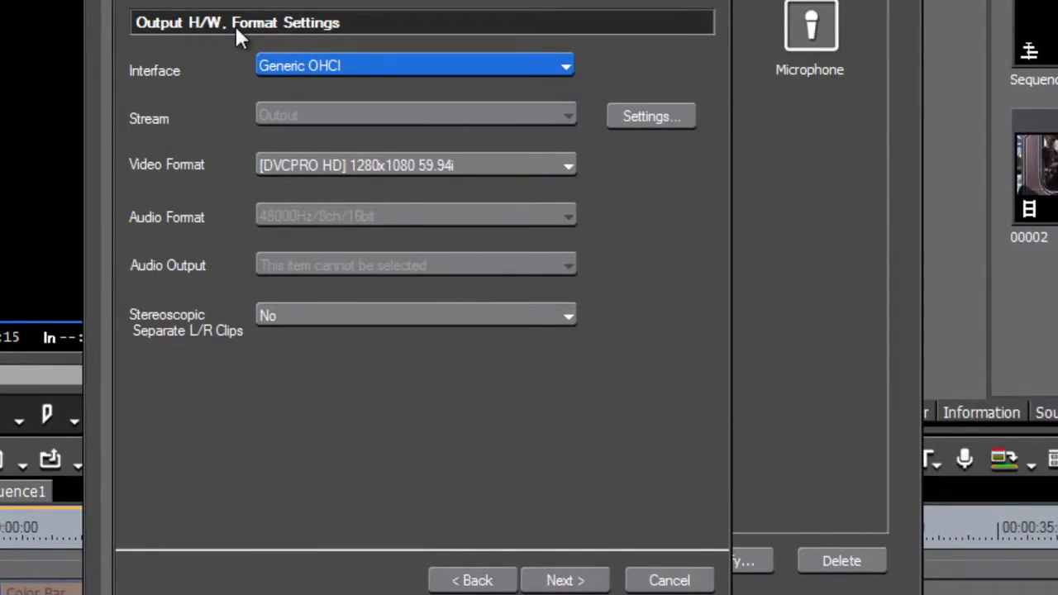
Set the output Interface to Not Select and advance to the BM 1920x1080 50i Check summary
left_click(342, 70)
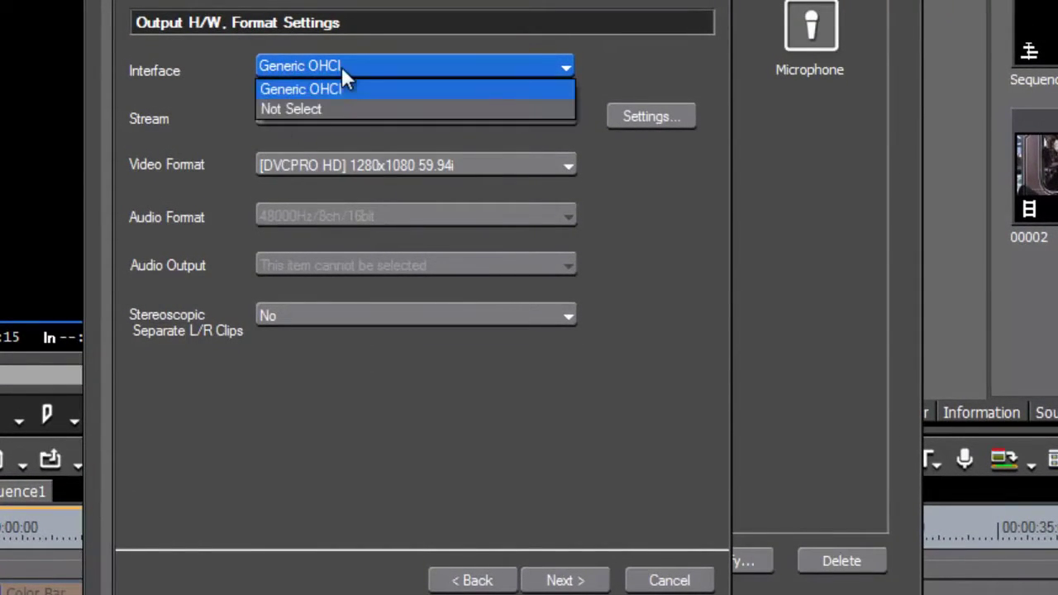
left_click(292, 107)
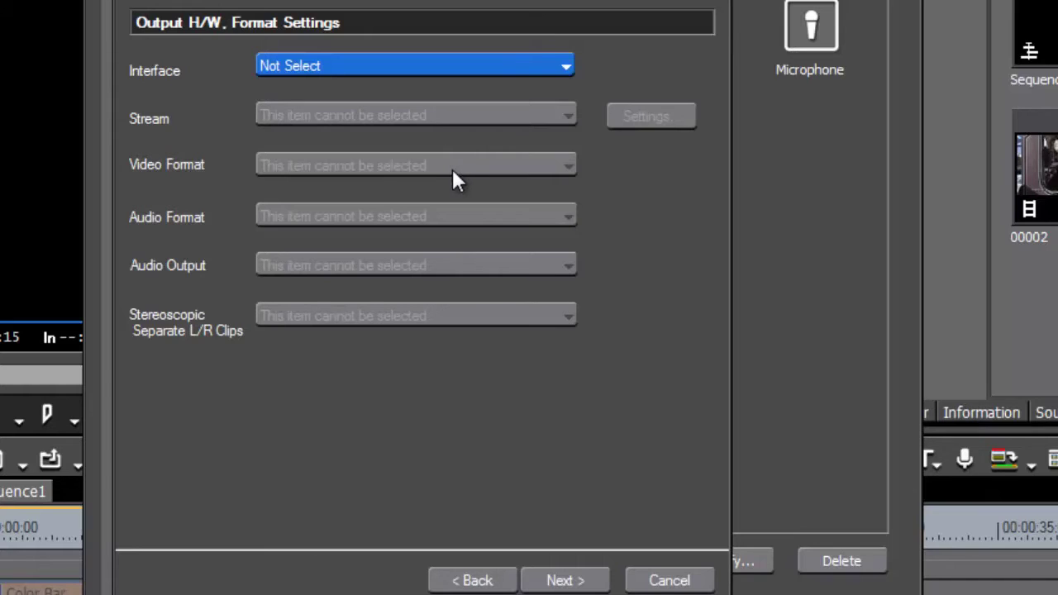
left_click(506, 73)
left_click(320, 117)
left_click(564, 581)
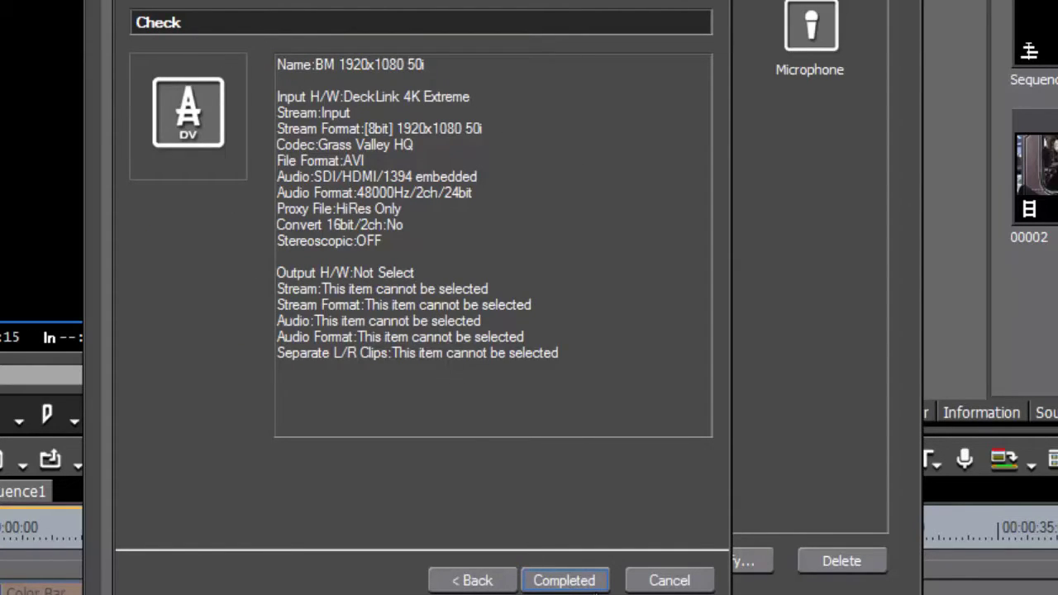
Complete the BM 1920x1080 50i preset and assign it to Input Preset 5
left_click(576, 582)
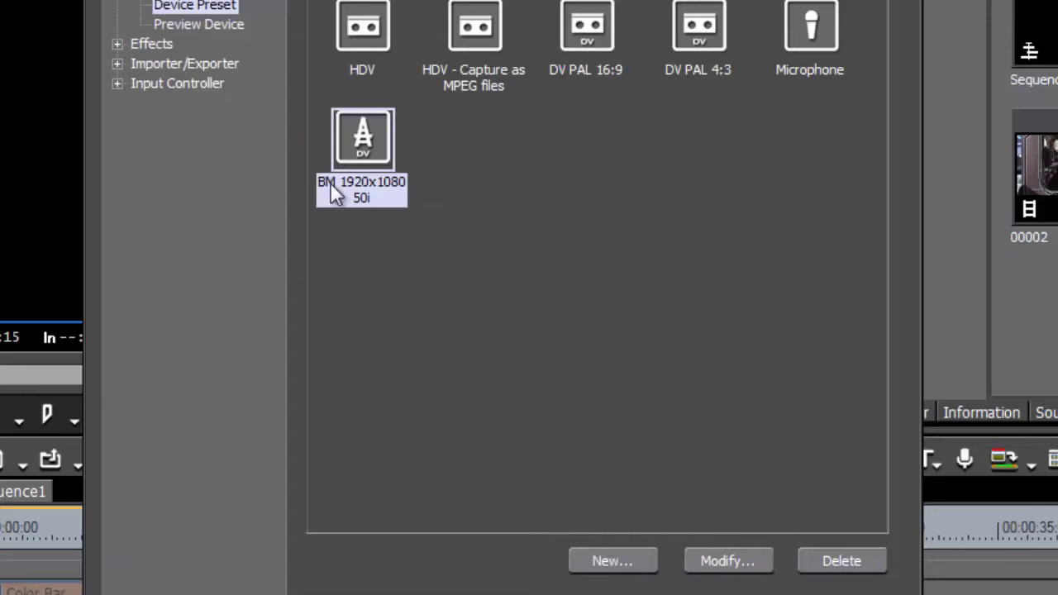
mouse_move(358, 181)
right_click(359, 134)
mouse_move(422, 308)
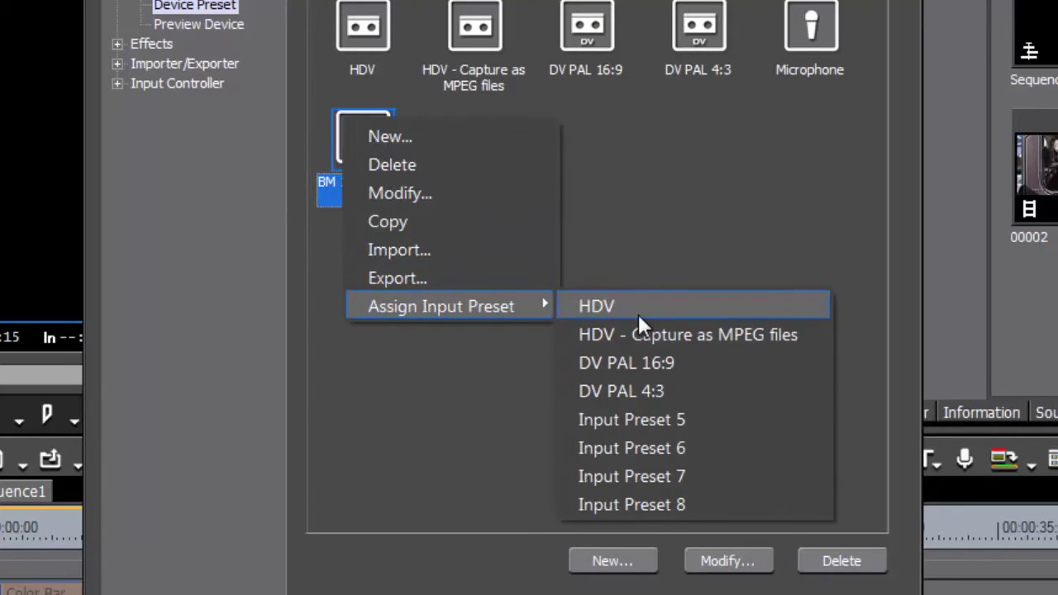
left_click(651, 418)
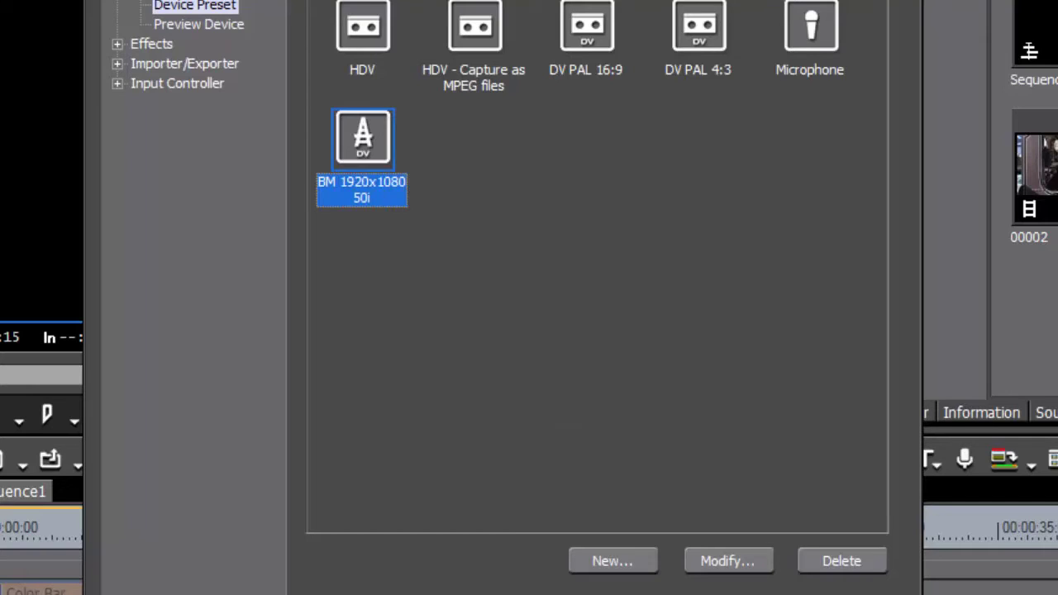
Close System Settings, check then cancel the input device chooser, and capture with BM 1920x1080 50i
key("Return")
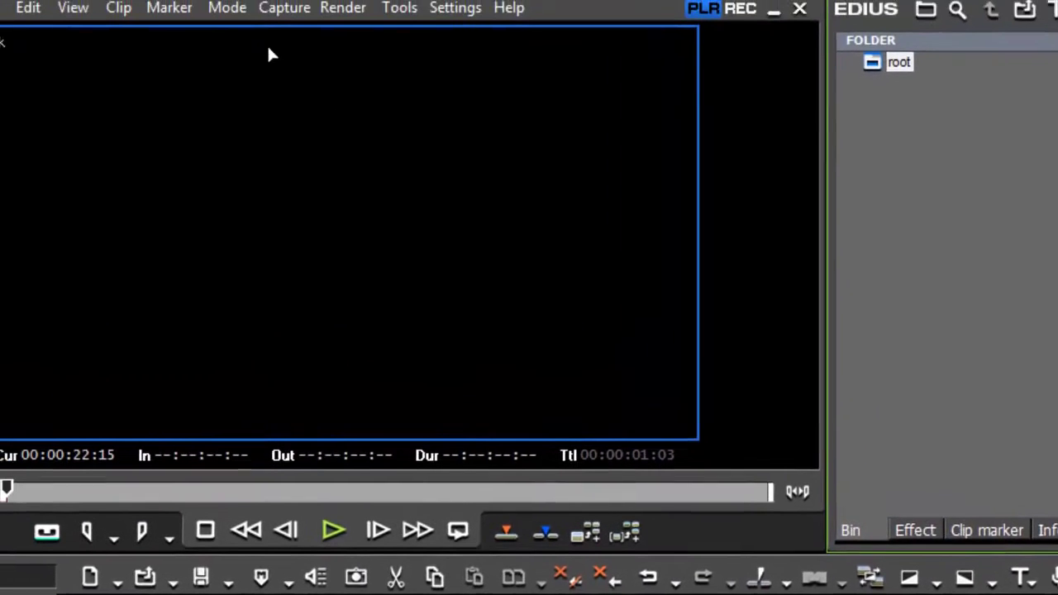
left_click(283, 7)
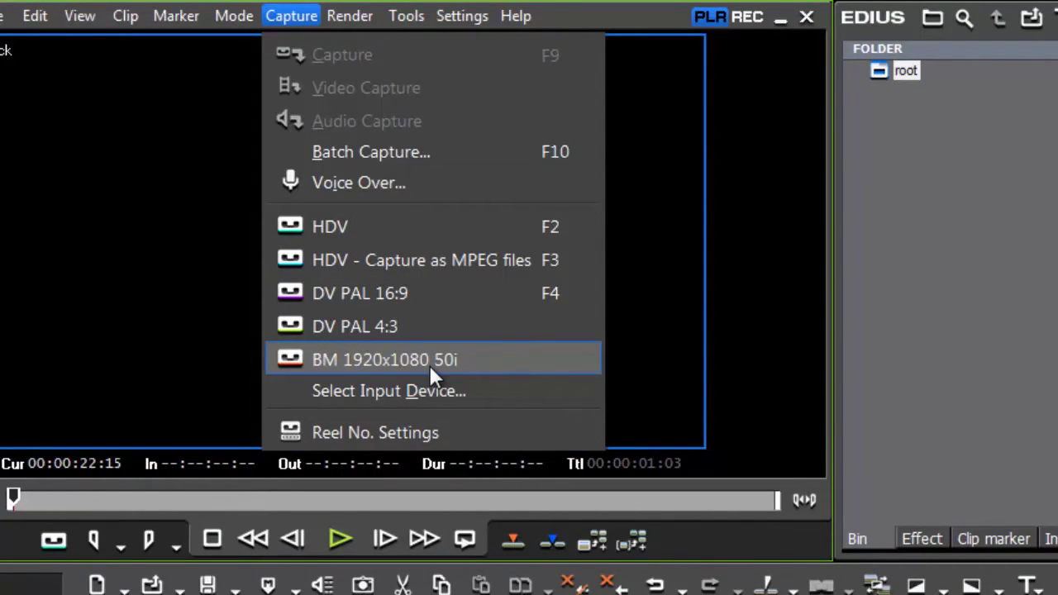
left_click(370, 390)
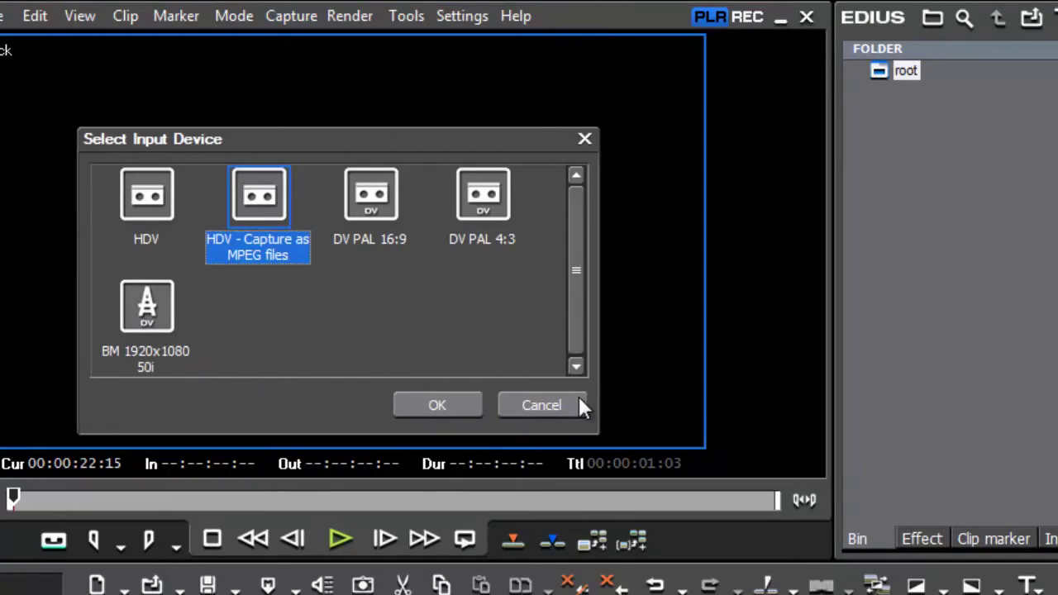
left_click(540, 405)
left_click(293, 15)
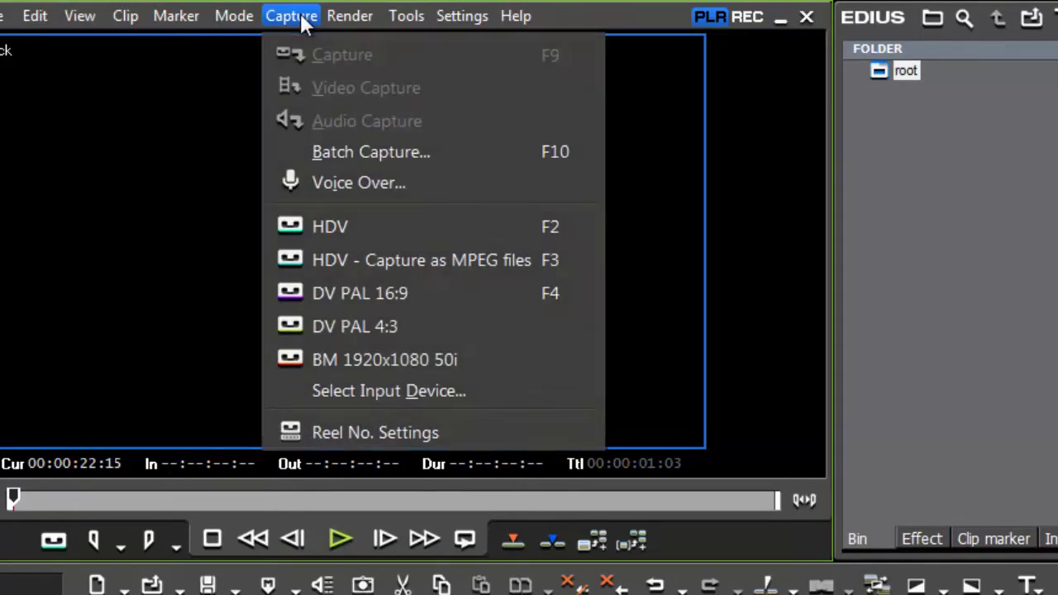
left_click(365, 355)
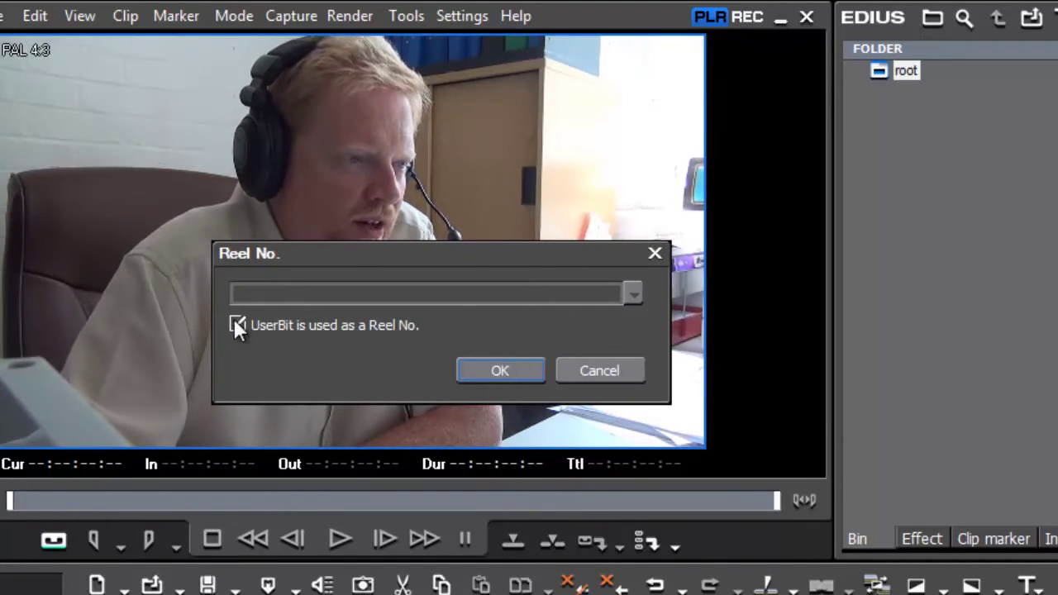
Accept the reel number, record a short clip, stop it, and keep the name Cap0712_000
left_click(500, 370)
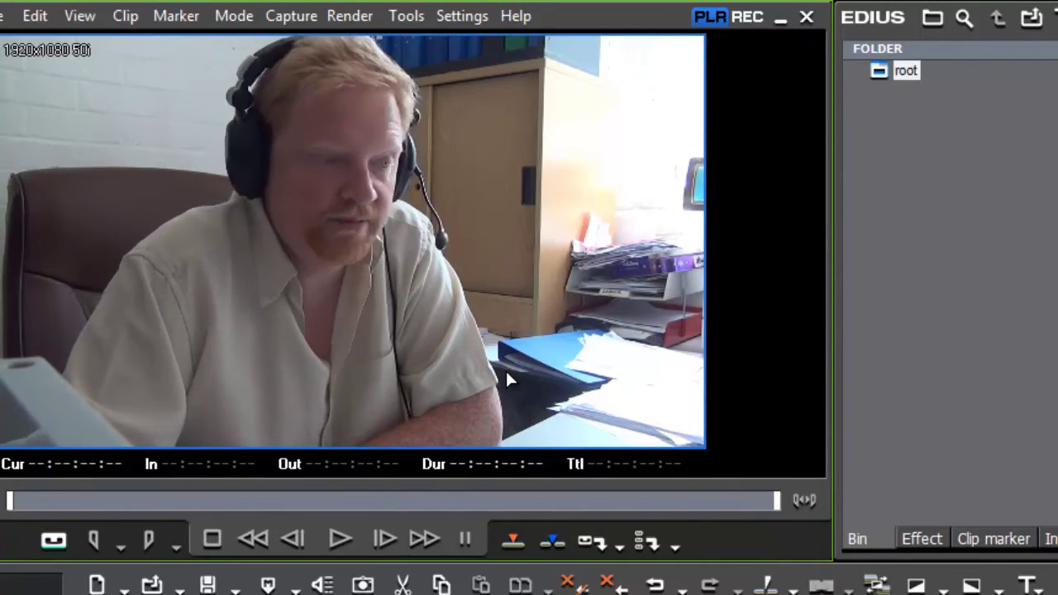
left_click(590, 544)
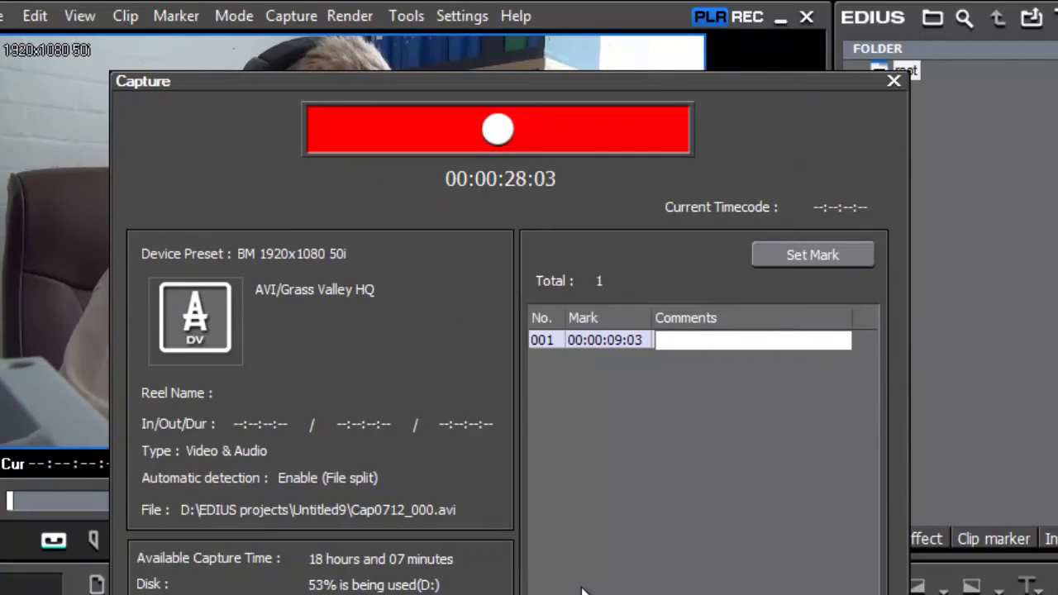
key("Escape")
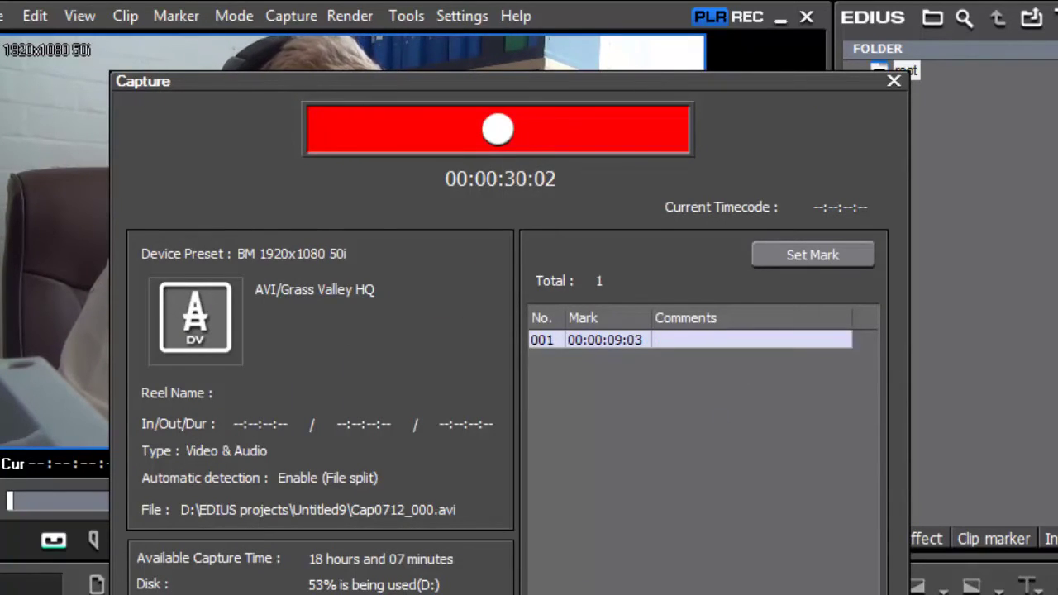
key("Escape")
key("Return")
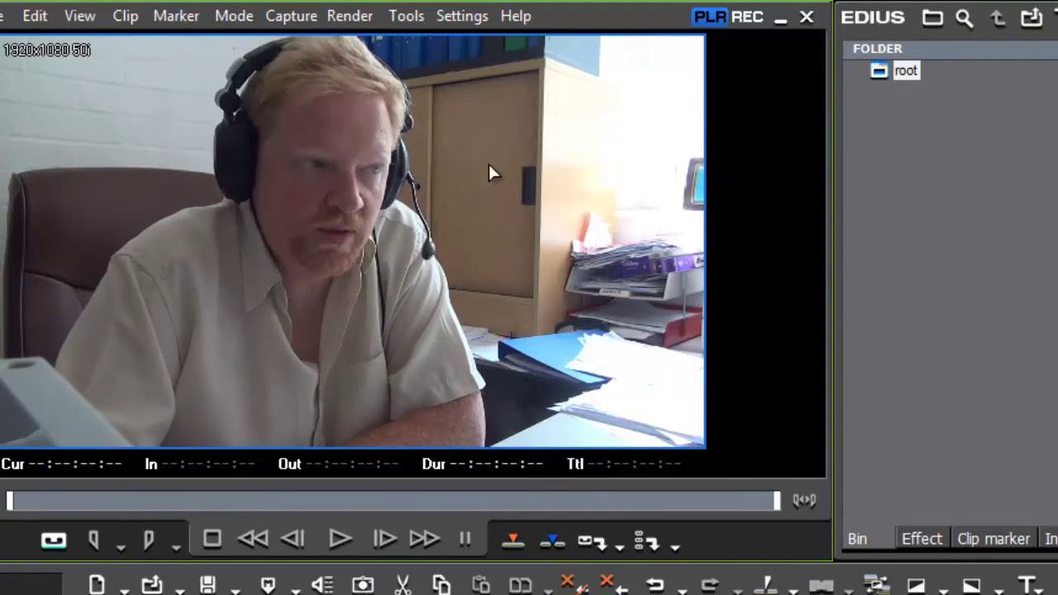
Reselect the BM 1920x1080 50i capture preset and open the Blackmagic Desktop Video settings
left_click(308, 20)
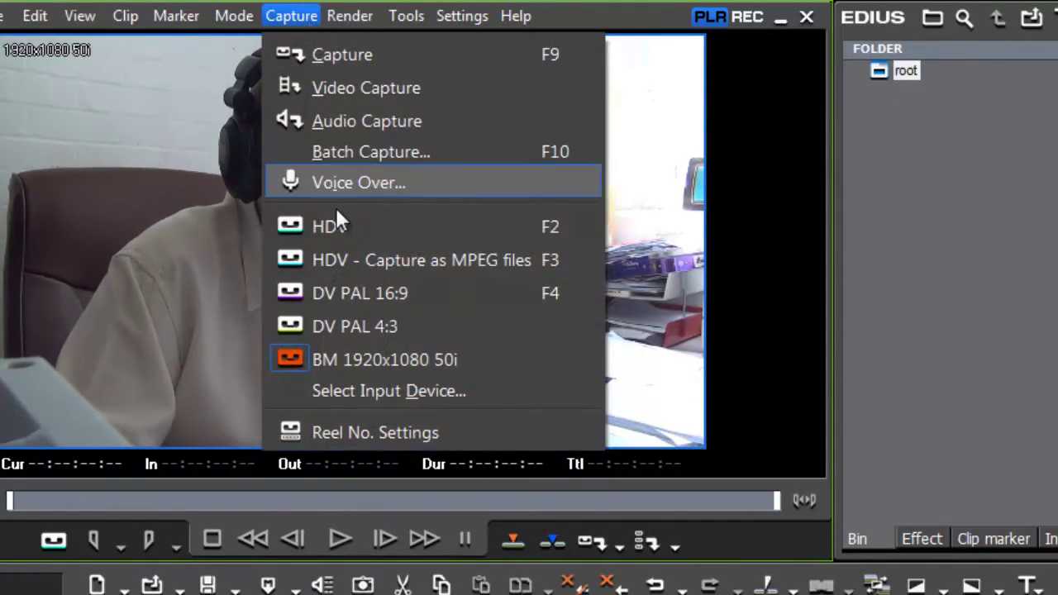
left_click(362, 355)
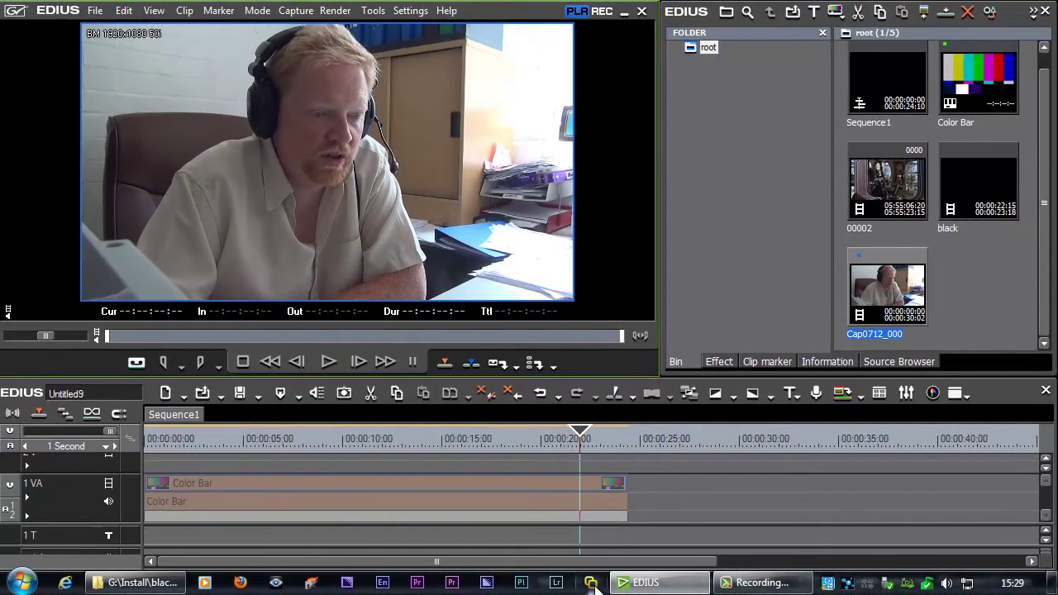
left_click(592, 583)
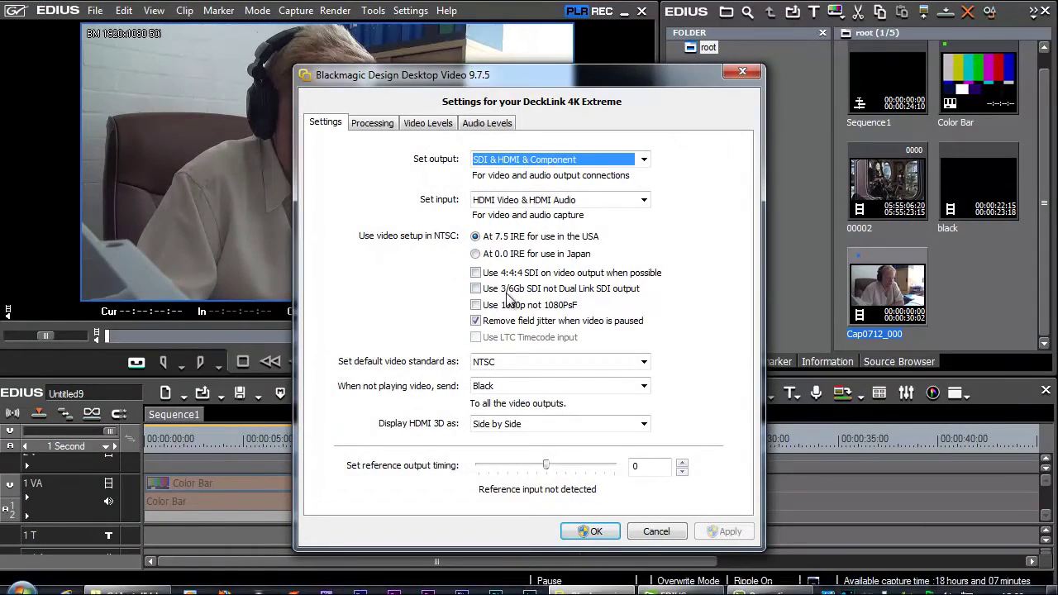
Set the DeckLink input to Component Video & AES/EBU Audio, apply it, and close the settings window
left_click(512, 200)
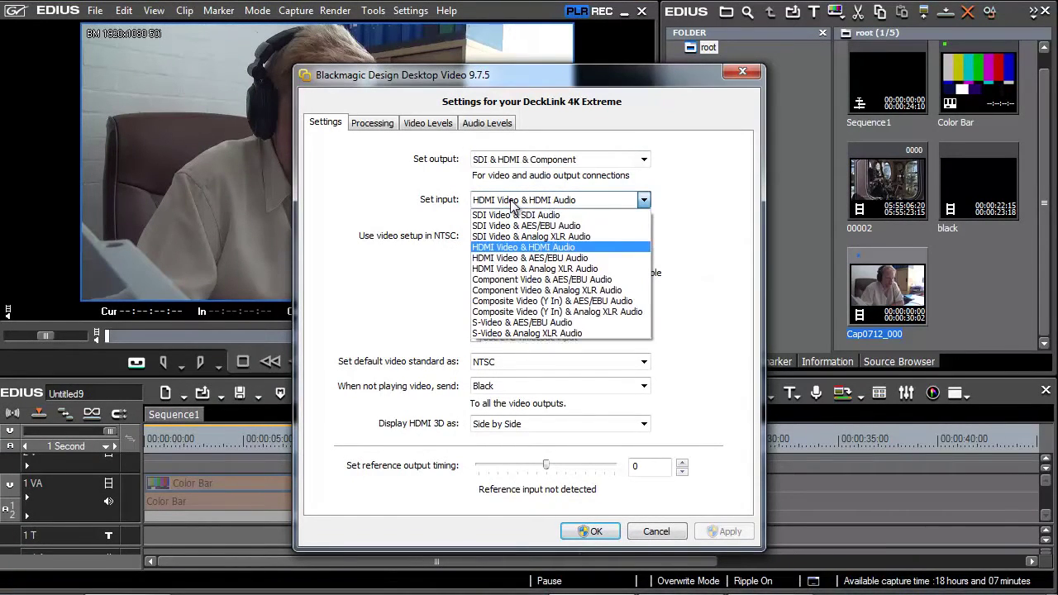
left_click(523, 279)
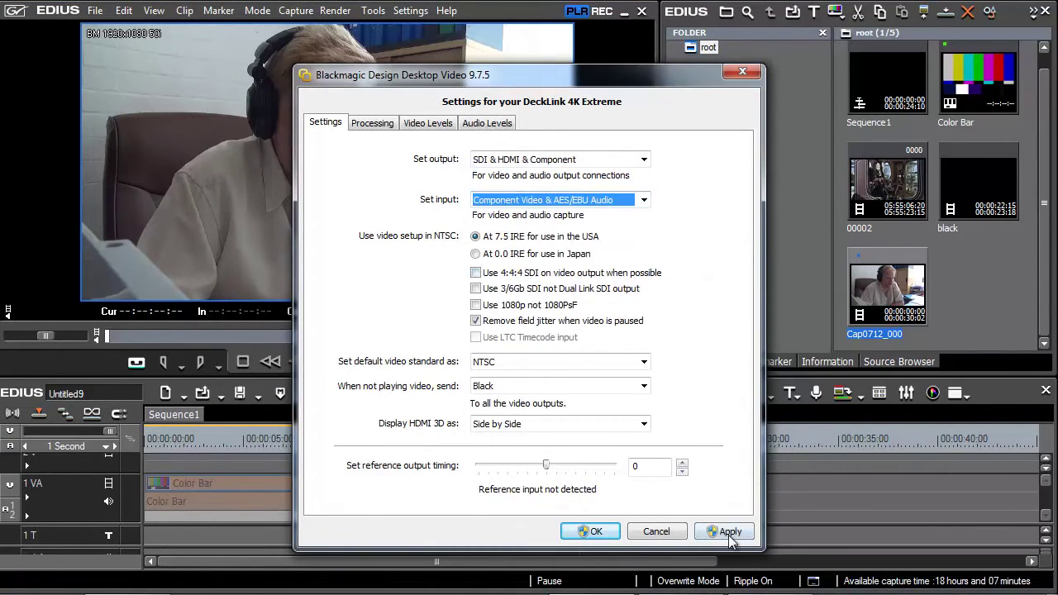
left_click(727, 533)
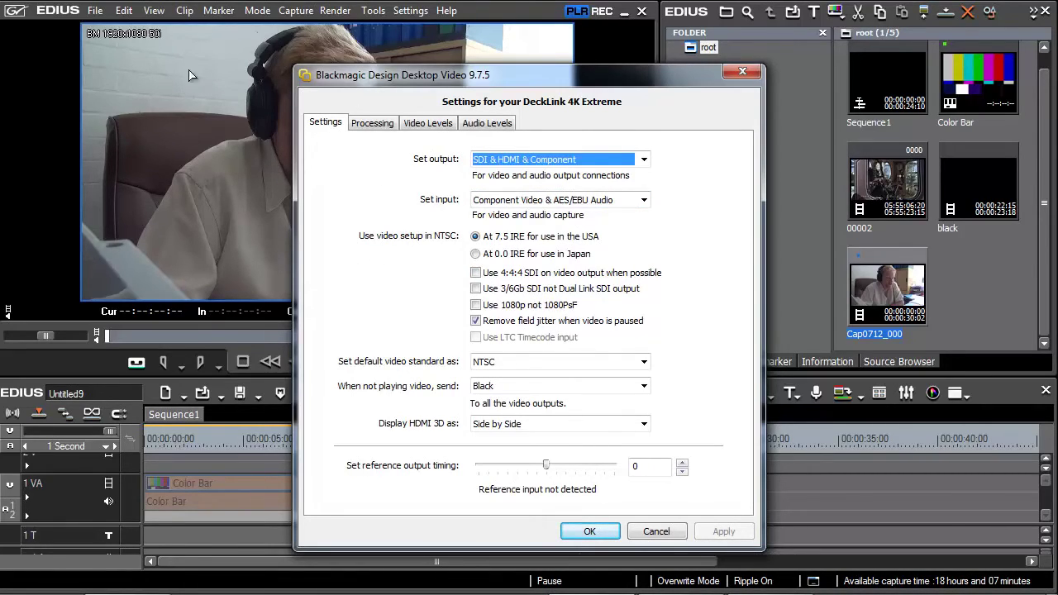
left_click_drag(409, 89, 504, 52)
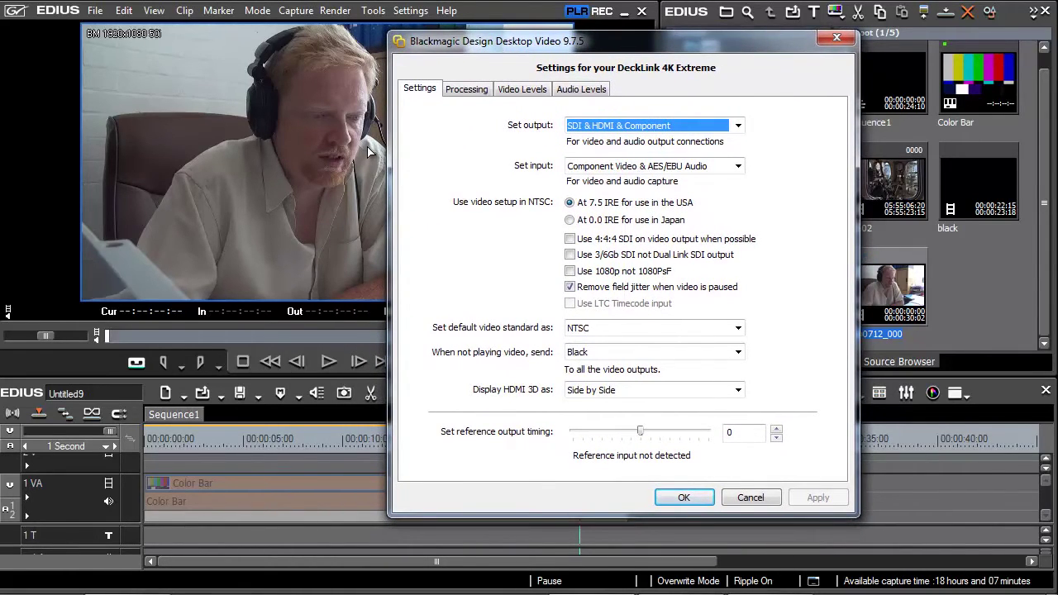
left_click(324, 490)
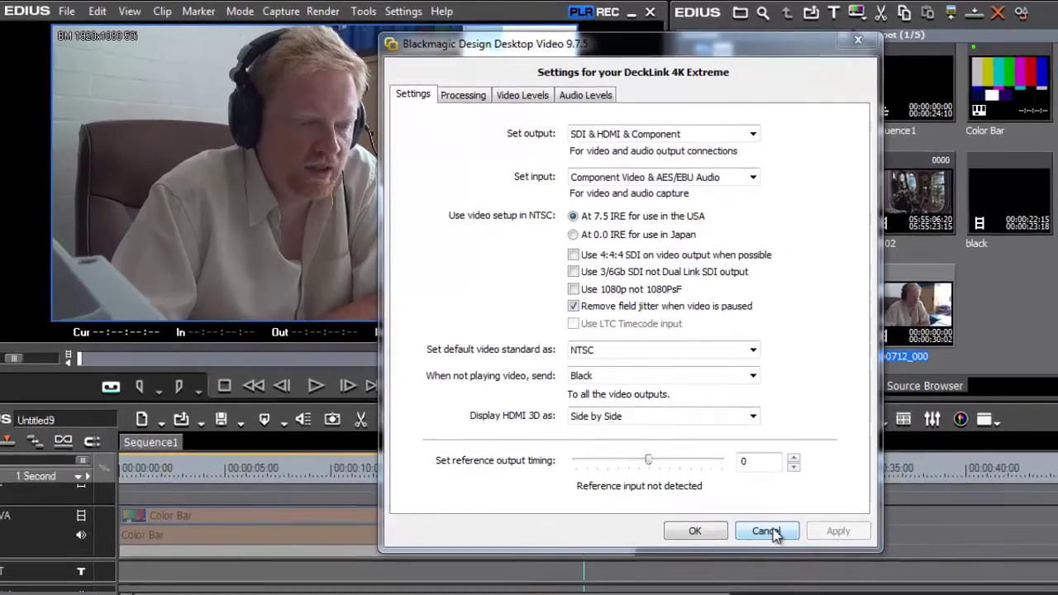
left_click(750, 497)
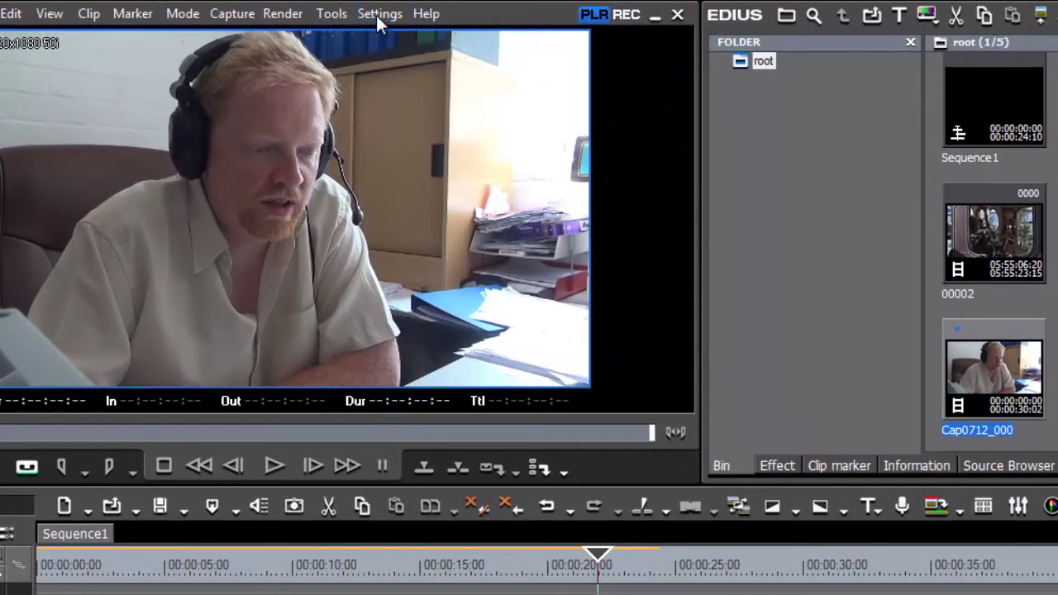
Start a new device preset in System Settings named '4x3 SD'
left_click(376, 15)
left_click(375, 37)
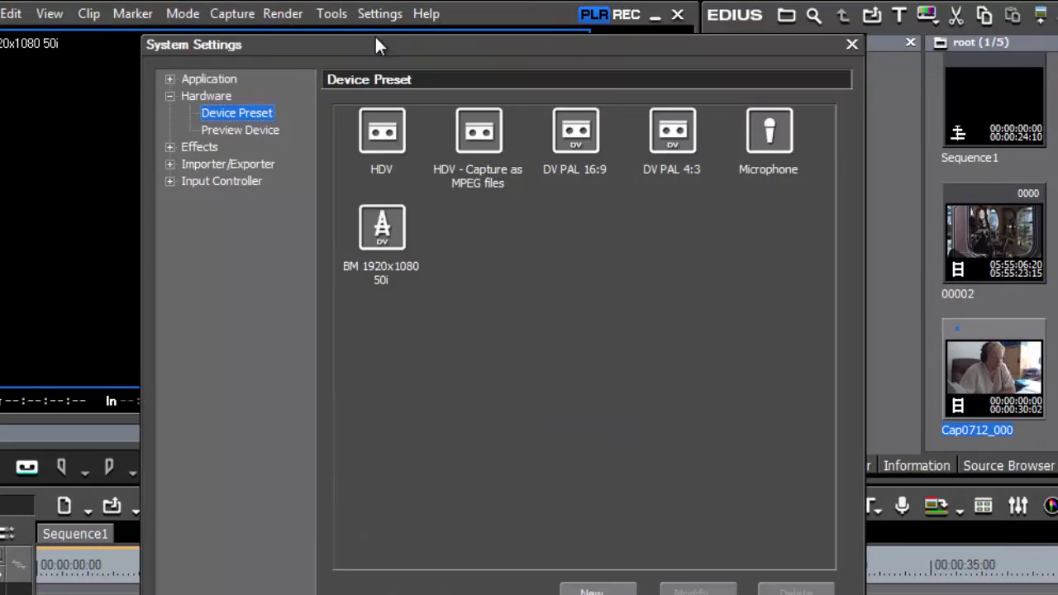
left_click(592, 592)
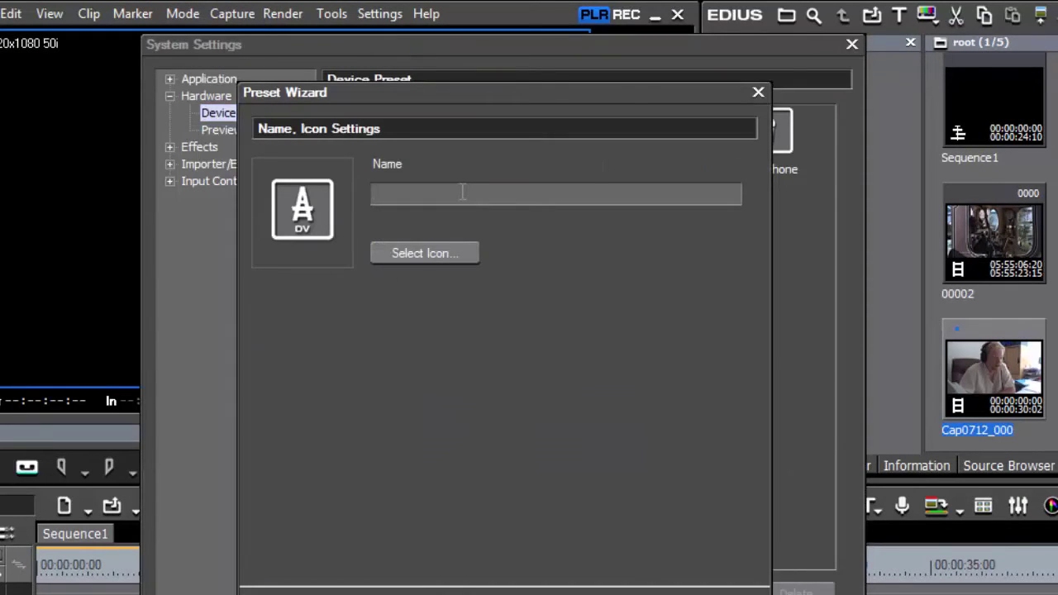
type("4x3 SD")
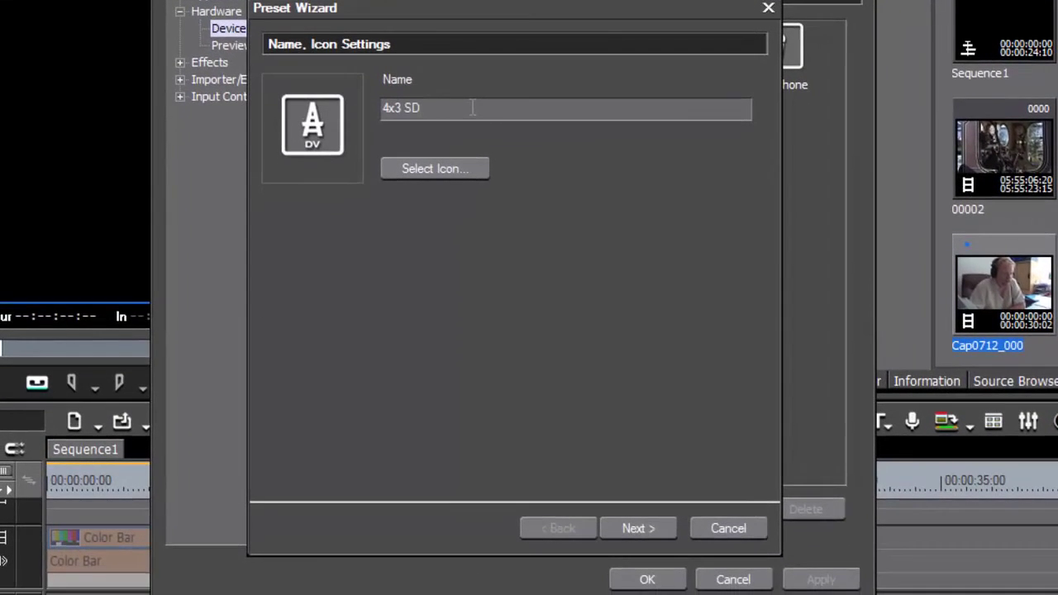
left_click(649, 533)
left_click(476, 83)
Set input to DeckLink 4K Extreme, 720x576 50i 4:3, Grass Valley HQ, 48000Hz/2ch/24bit audio
left_click(439, 156)
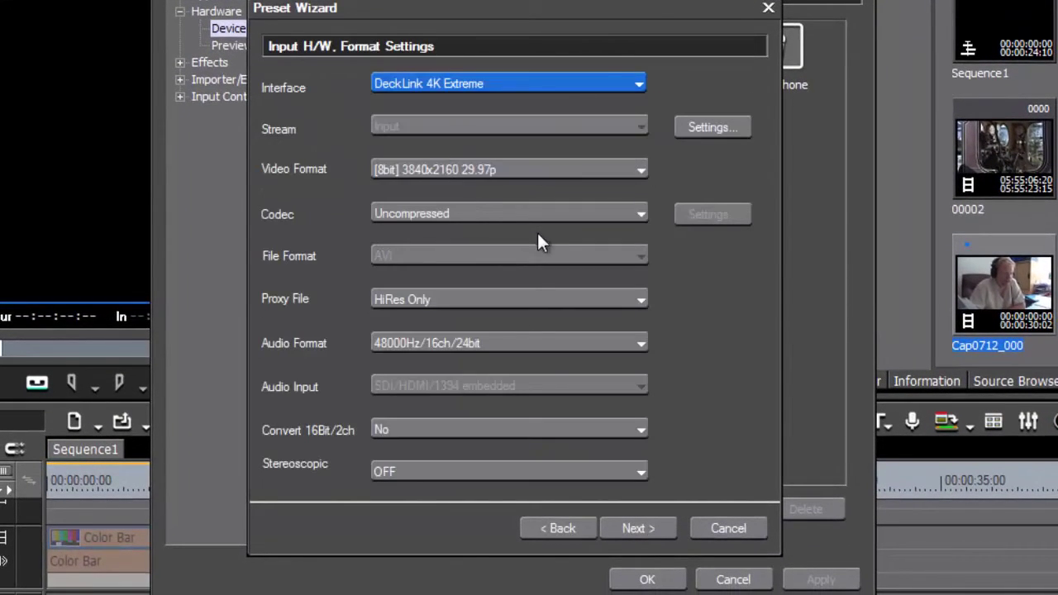
left_click(440, 166)
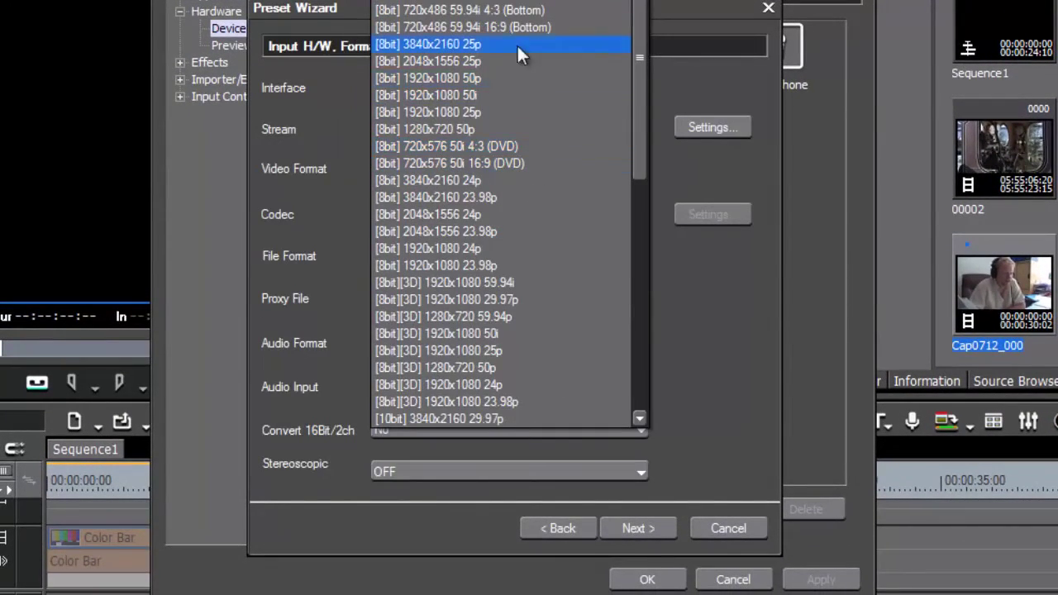
left_click(496, 146)
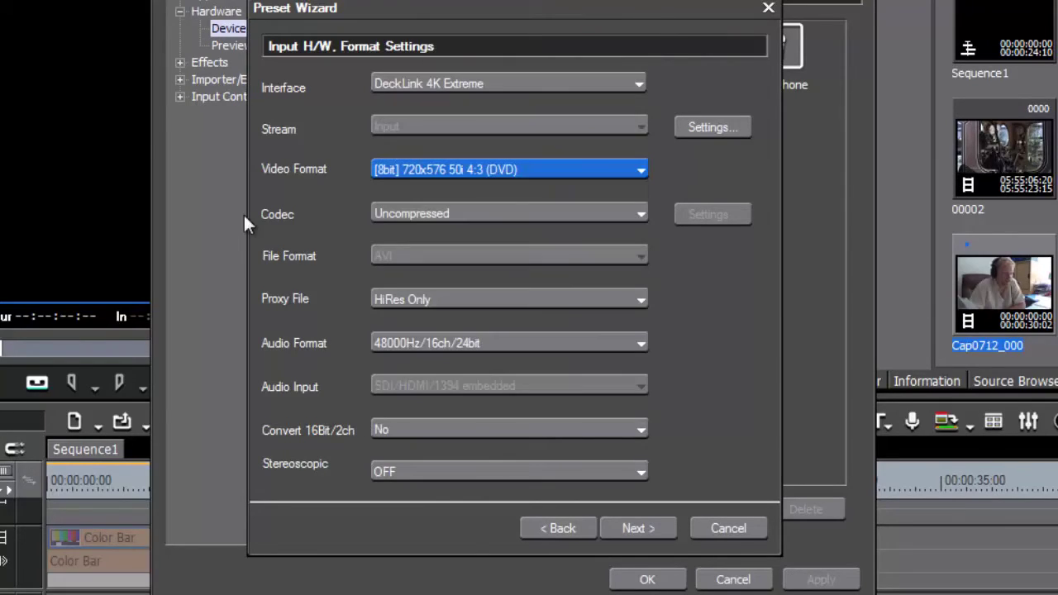
left_click(506, 214)
left_click(459, 249)
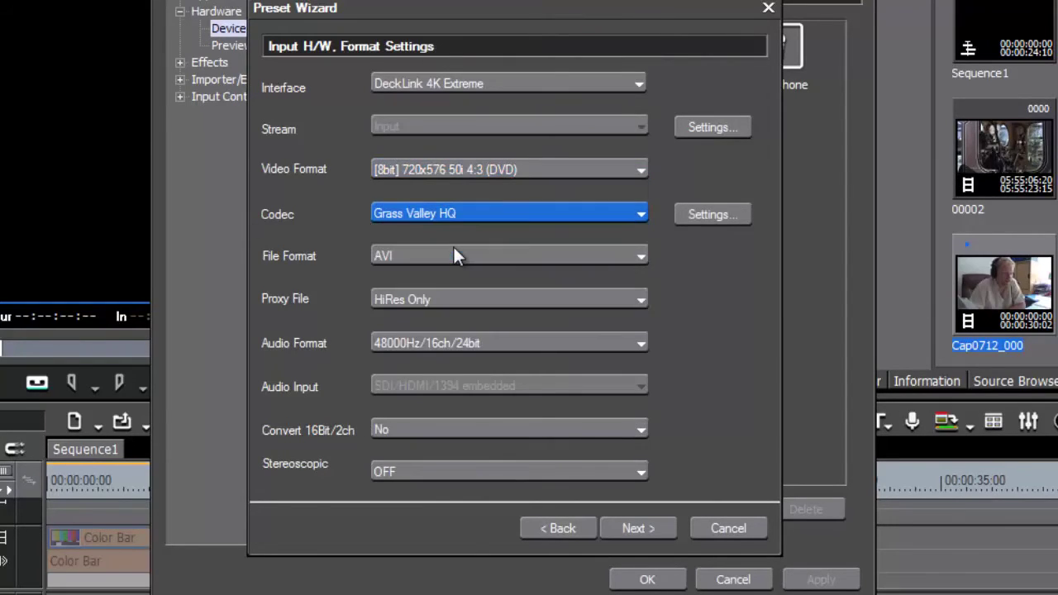
left_click(463, 342)
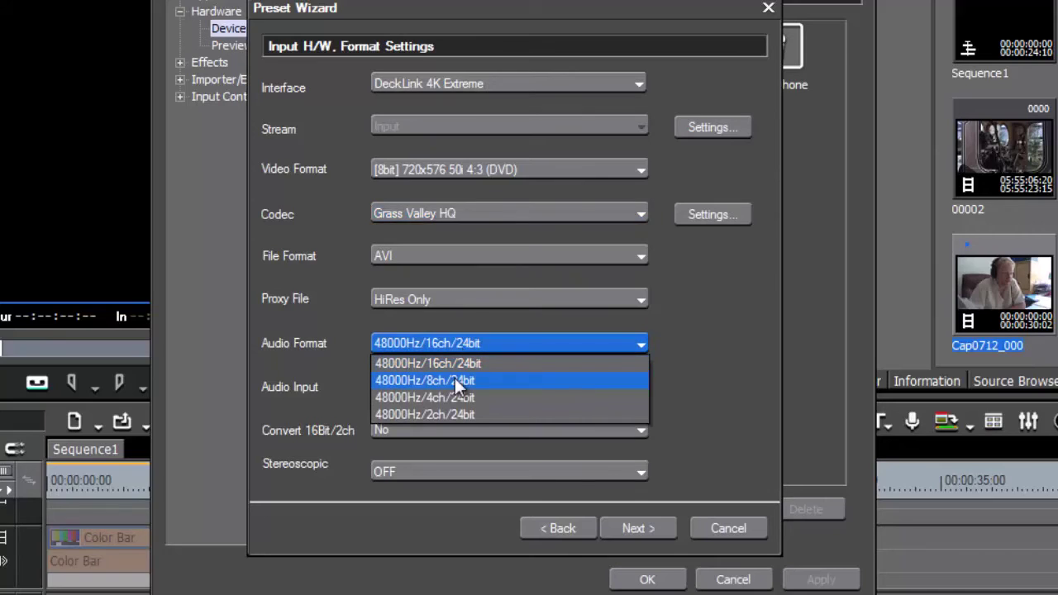
left_click(464, 415)
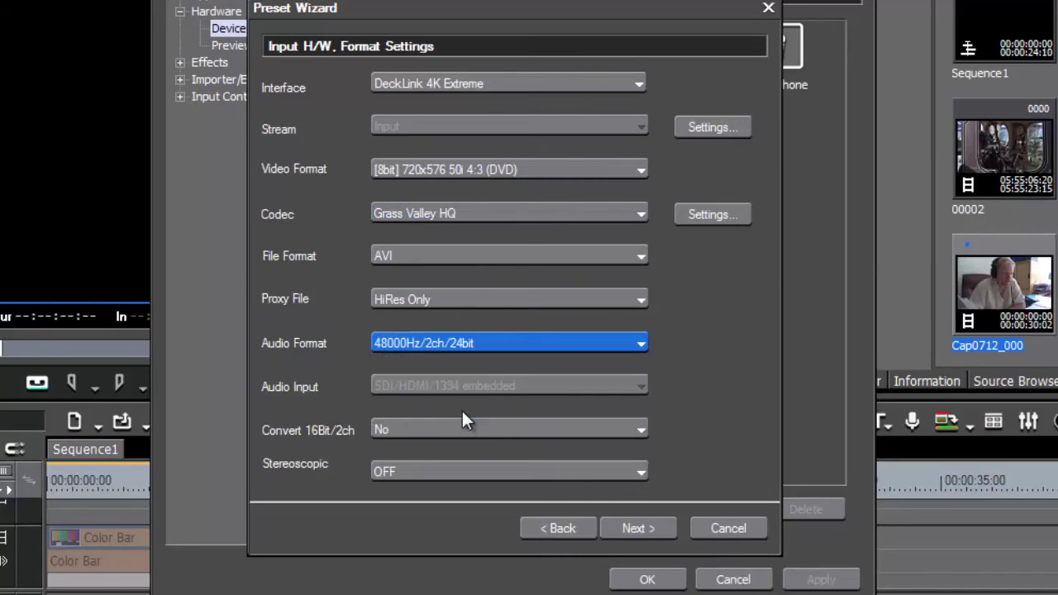
Skip the output hardware page and complete the 4x3 SD preset
left_click(639, 528)
scroll(496, 117, "up", 1)
left_click(641, 529)
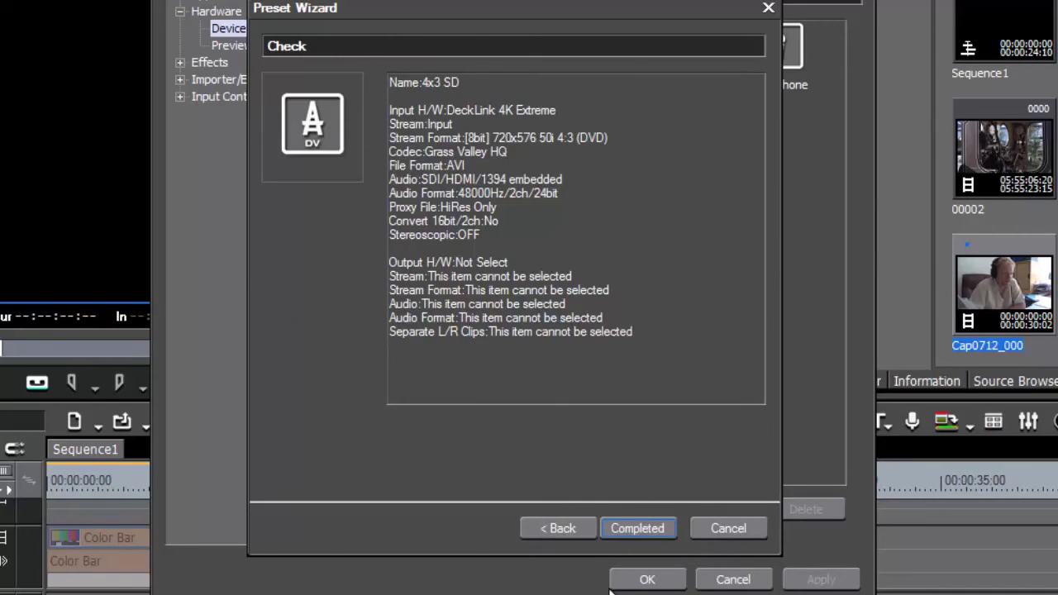
left_click(641, 527)
Assign 4x3 SD as Input Preset 6 and save the system settings
right_click(490, 151)
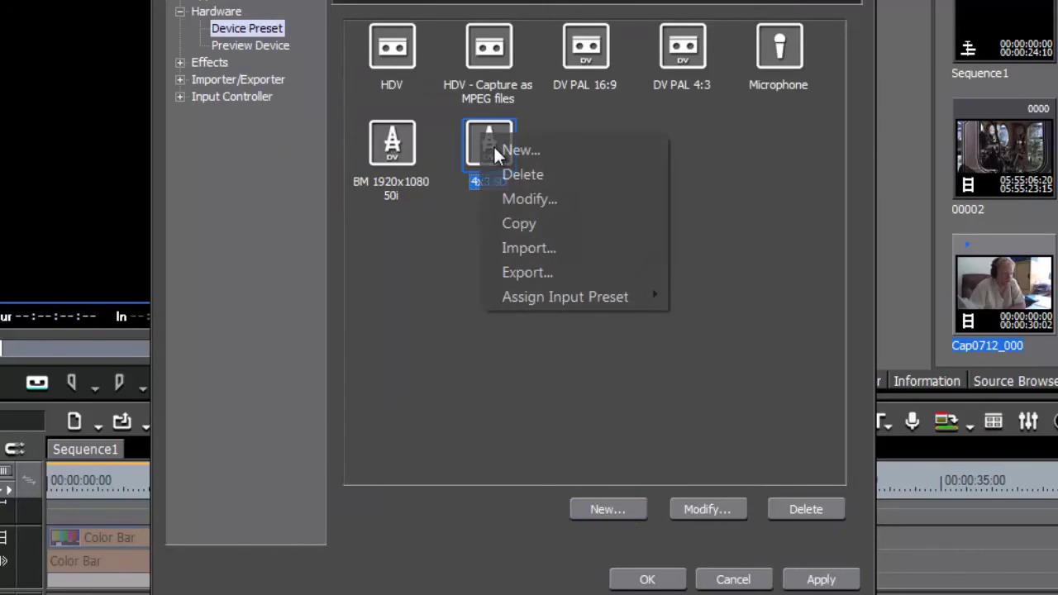
mouse_move(540, 299)
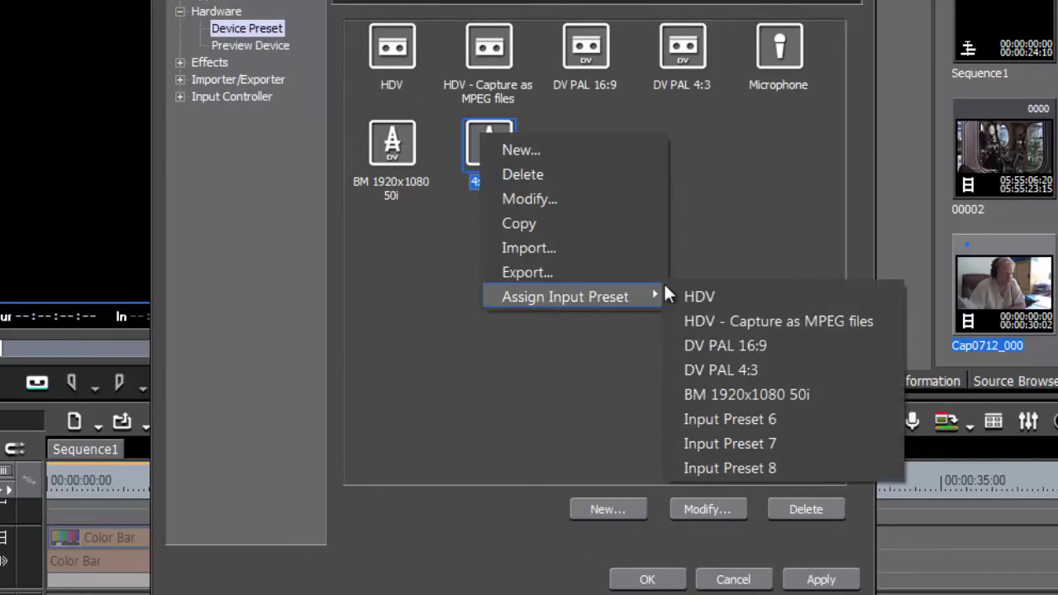
left_click(752, 423)
key("Return")
left_click(219, 14)
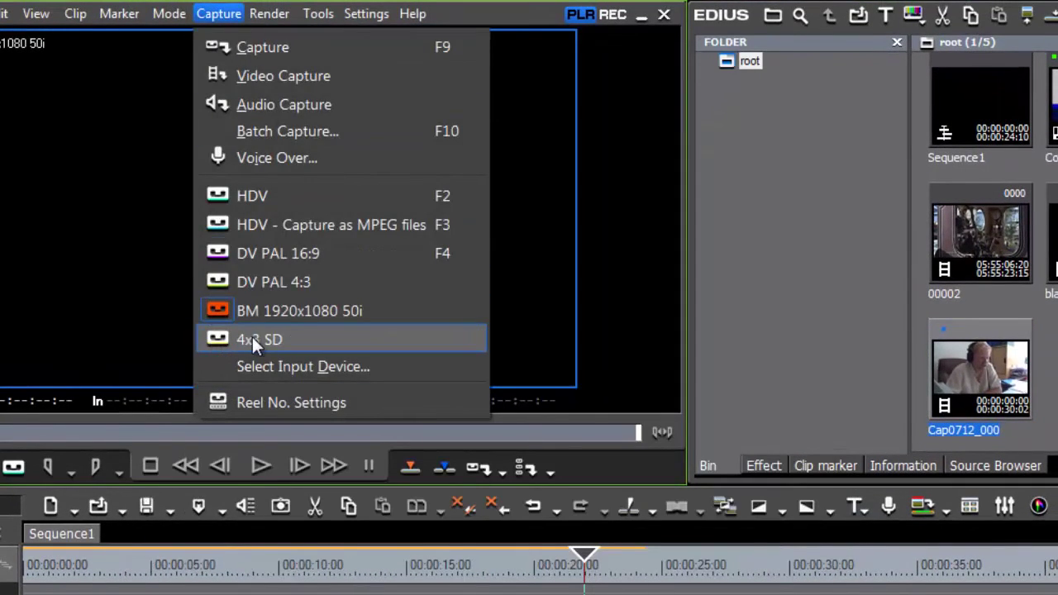
Select 4x3 SD as the capture input and accept the Reel No. prompt
left_click(253, 339)
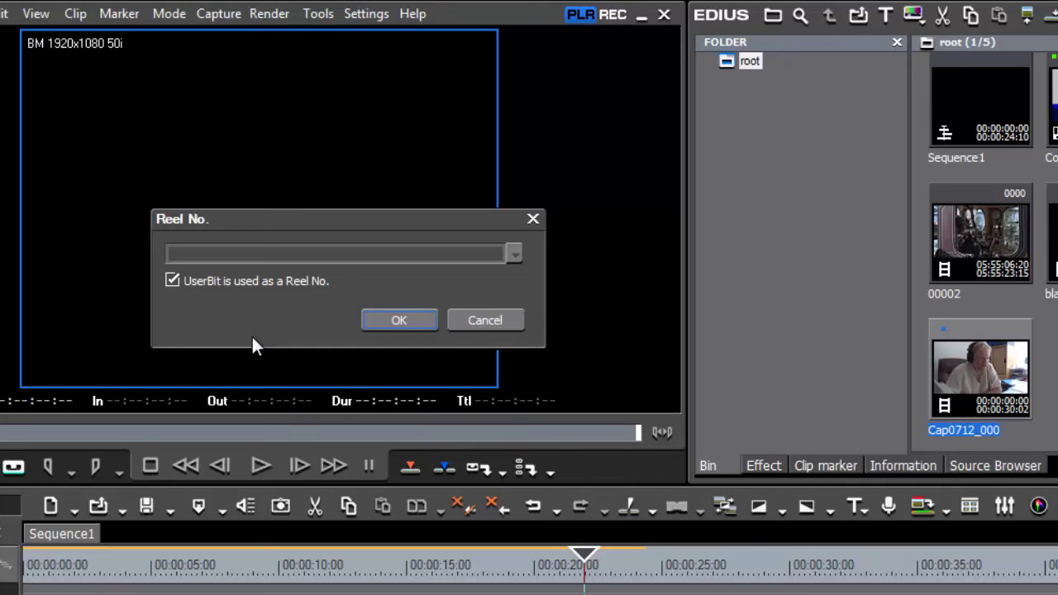
key("Return")
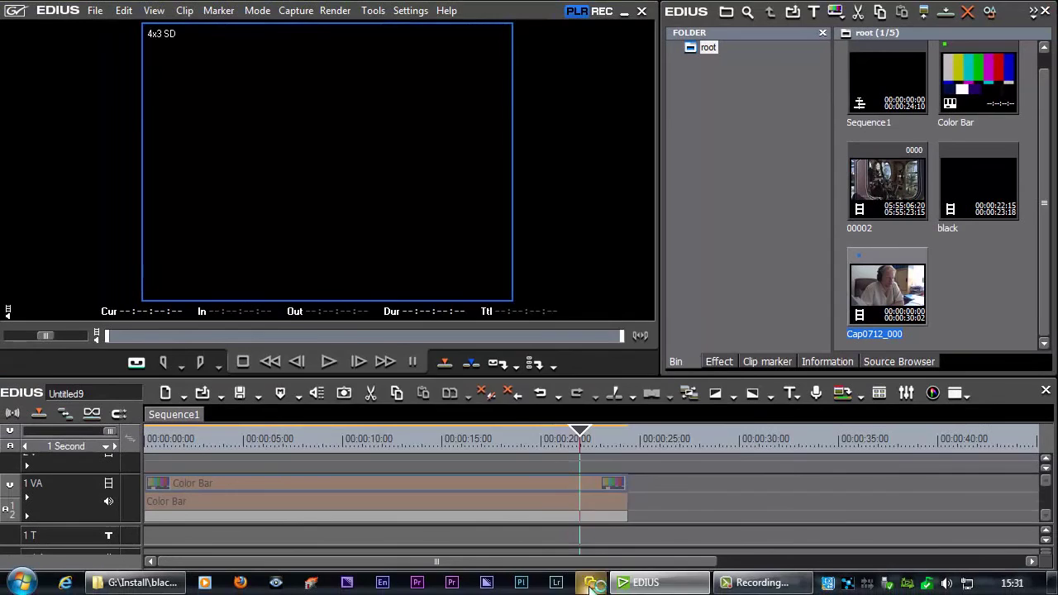
In Blackmagic Desktop Video, set the DeckLink input to S-Video & Analog XLR Audio
left_click(592, 583)
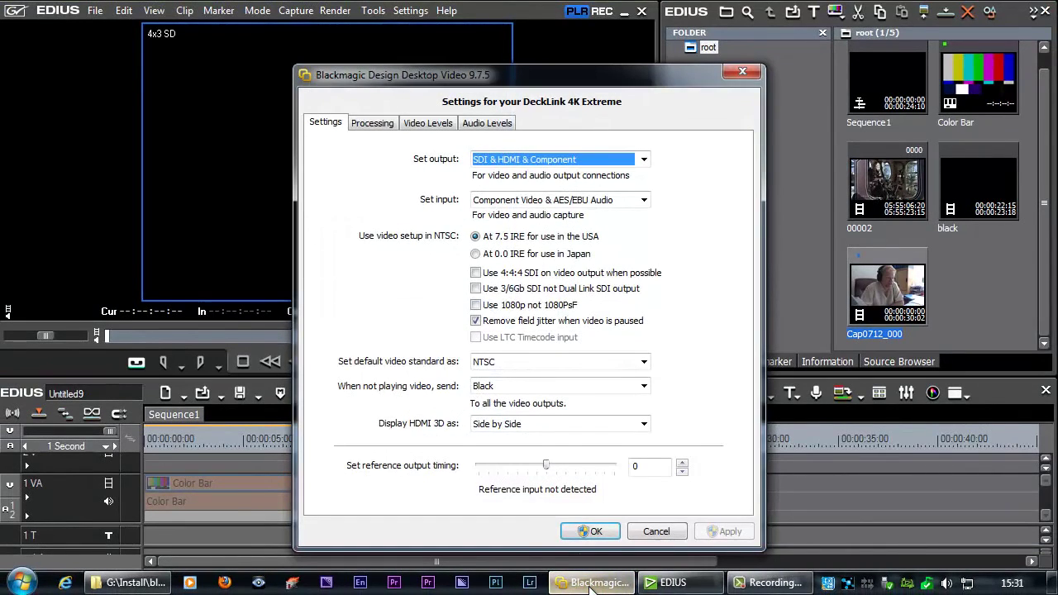
left_click(611, 200)
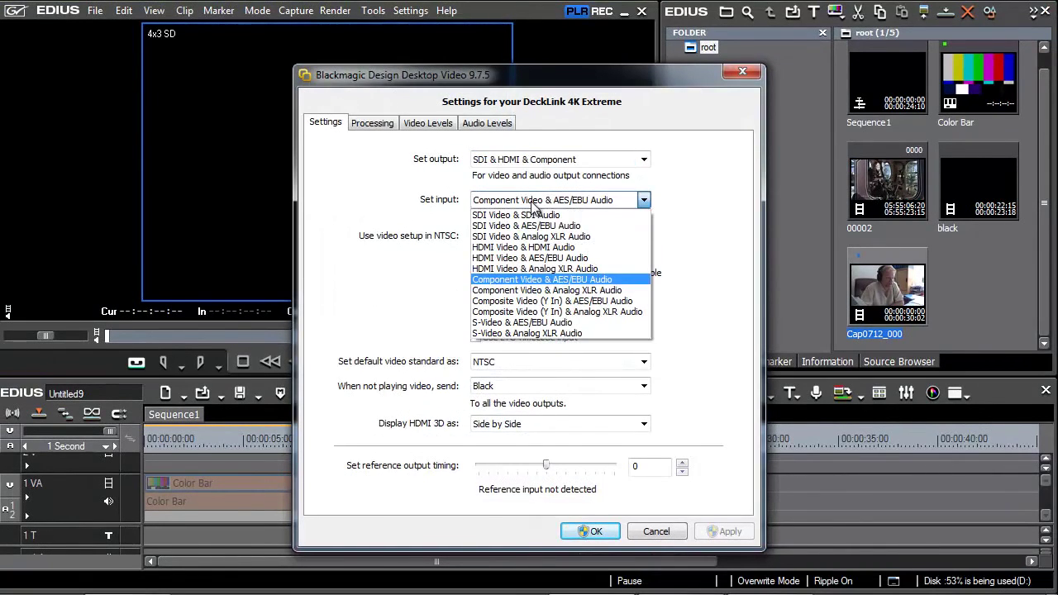
left_click(509, 313)
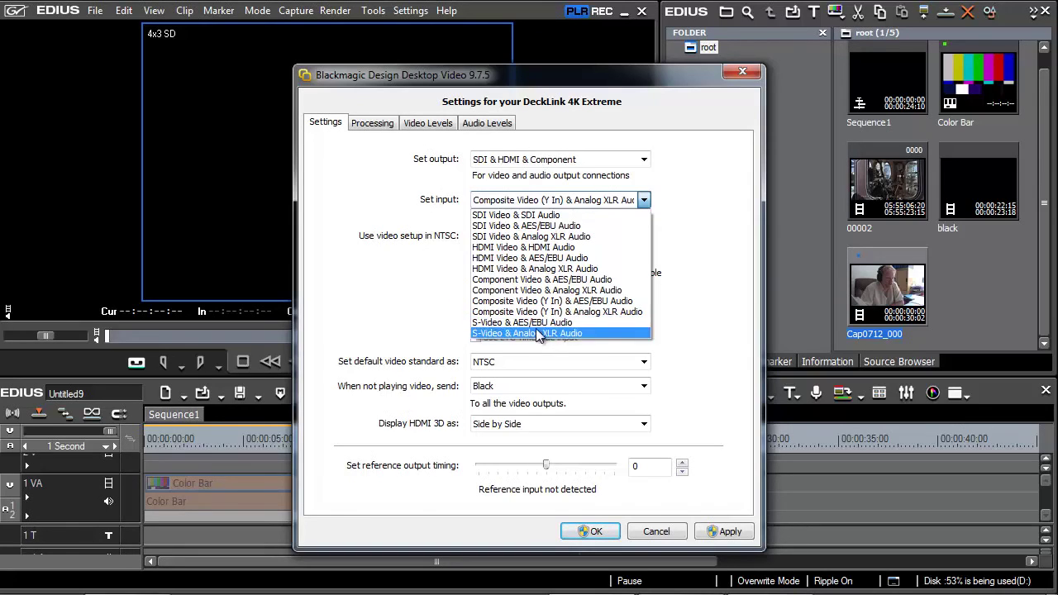
left_click(539, 333)
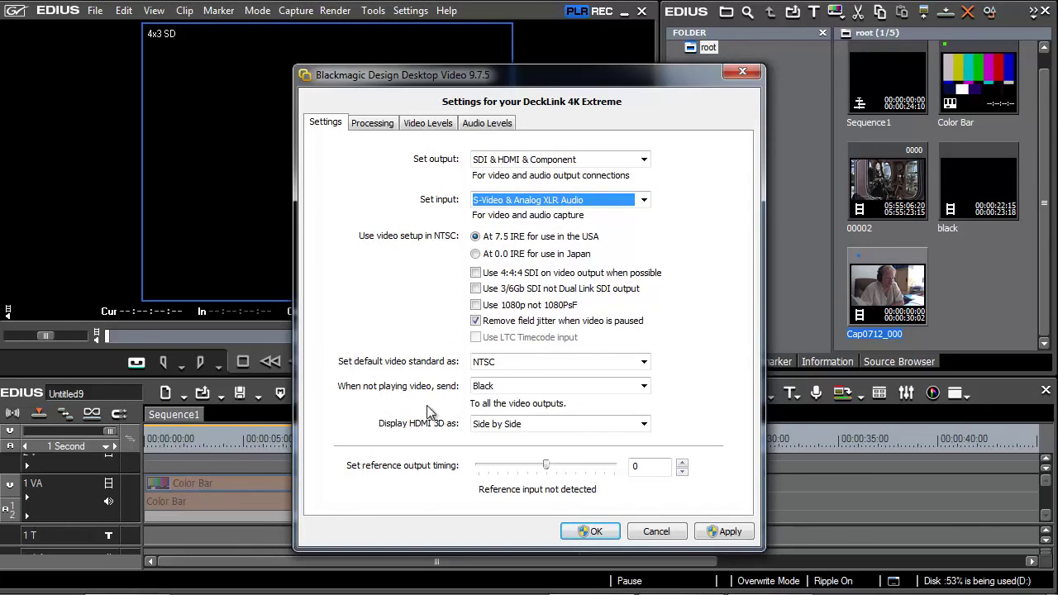